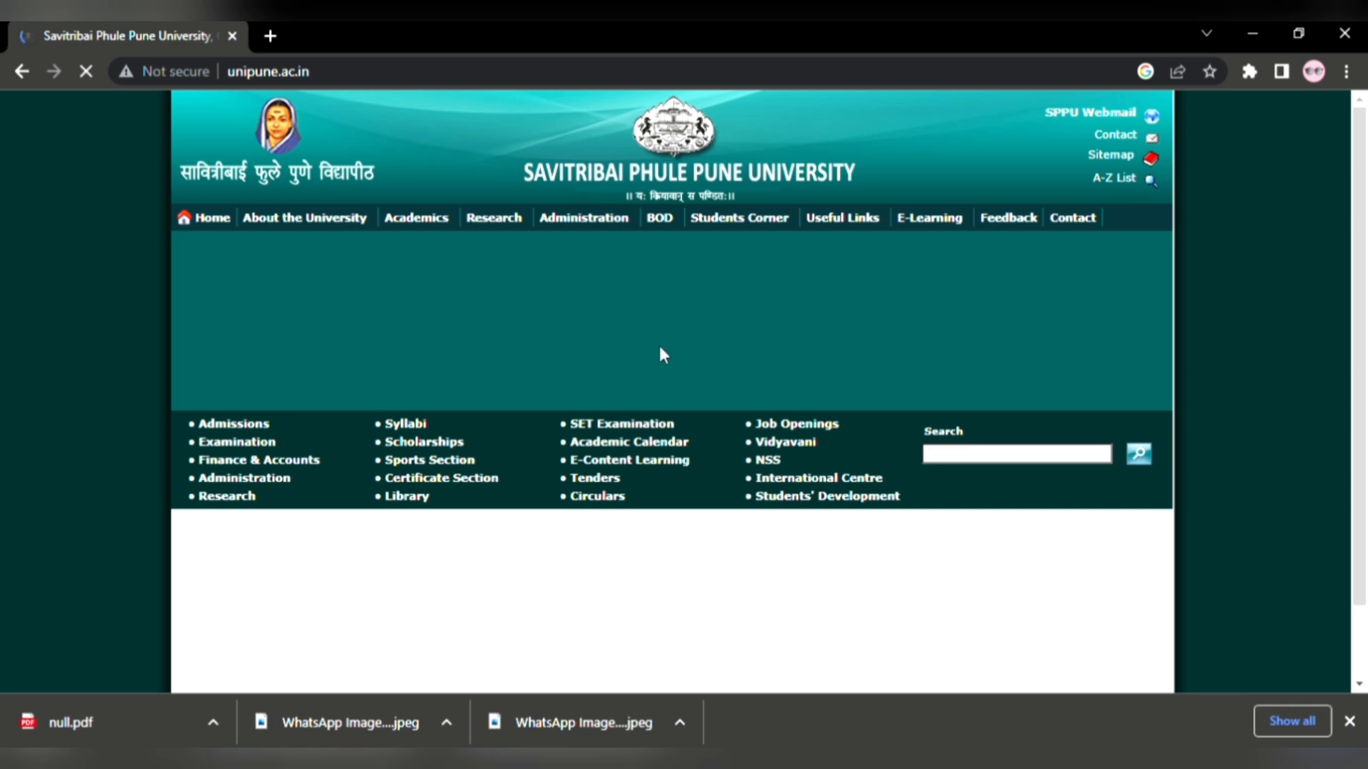
Scroll the SPPU homepage down to the tile for SPPU Campus Admission 2023-24
{"action": "left_click_drag", "start_coordinate": [1359, 249], "coordinate": [1364, 561]}
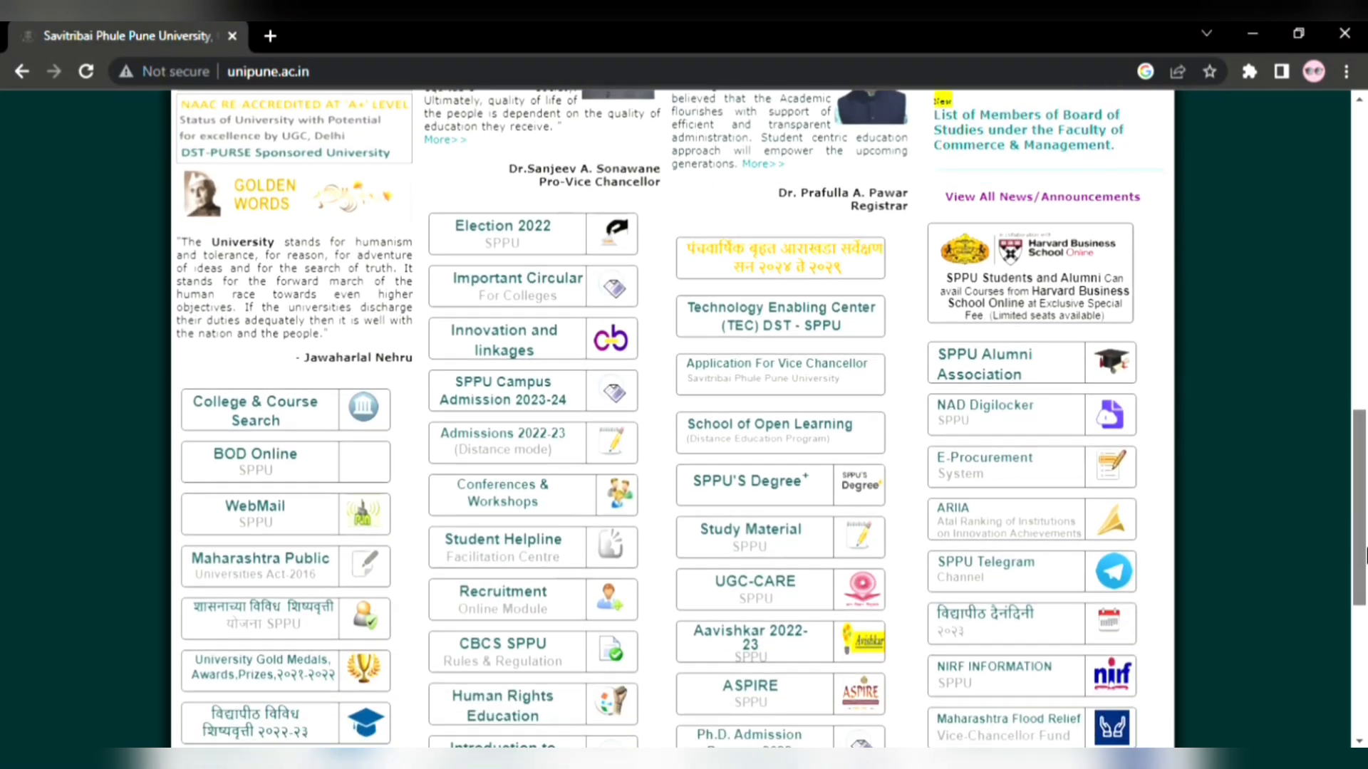
Start a new CCEP registration from SPPU Campus Admission and OTP-verify the e-mail address
{"action": "left_click", "coordinate": [533, 396]}
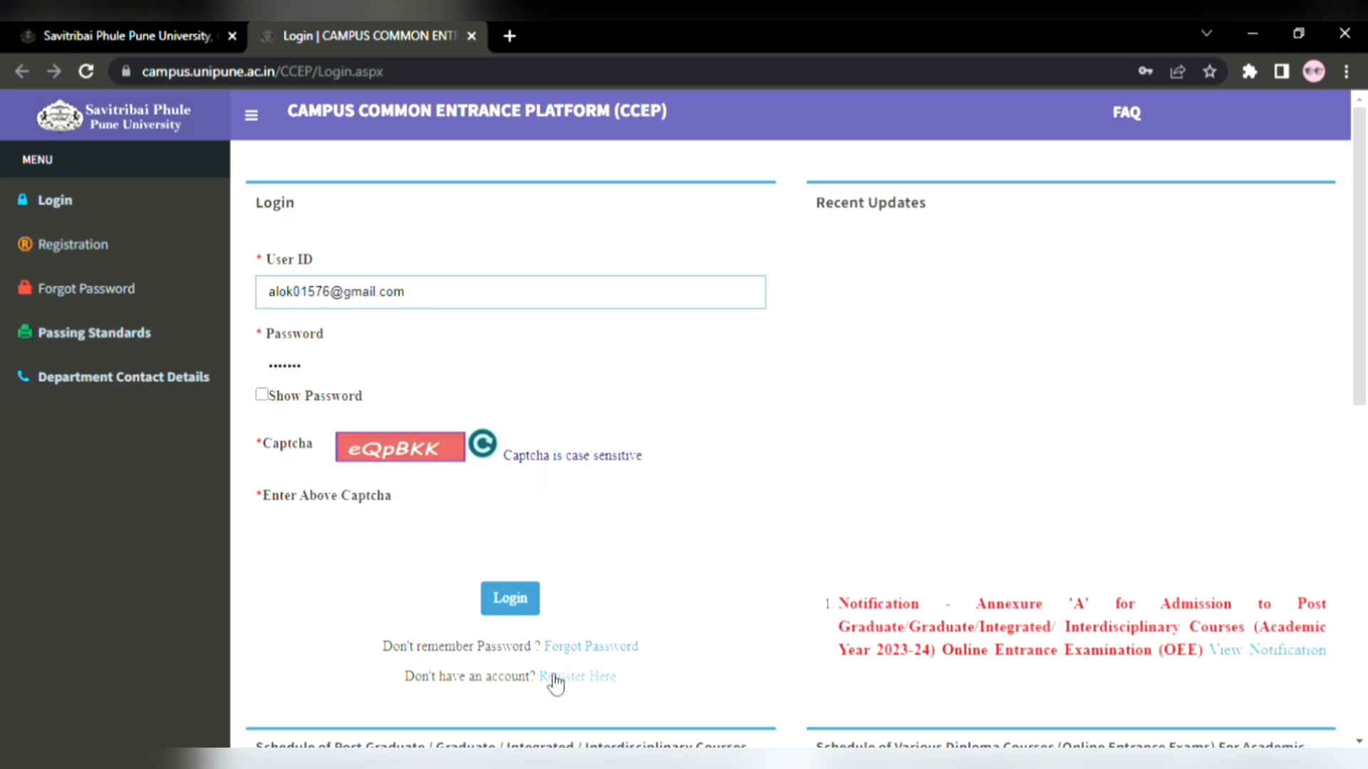
{"action": "left_click", "coordinate": [581, 678]}
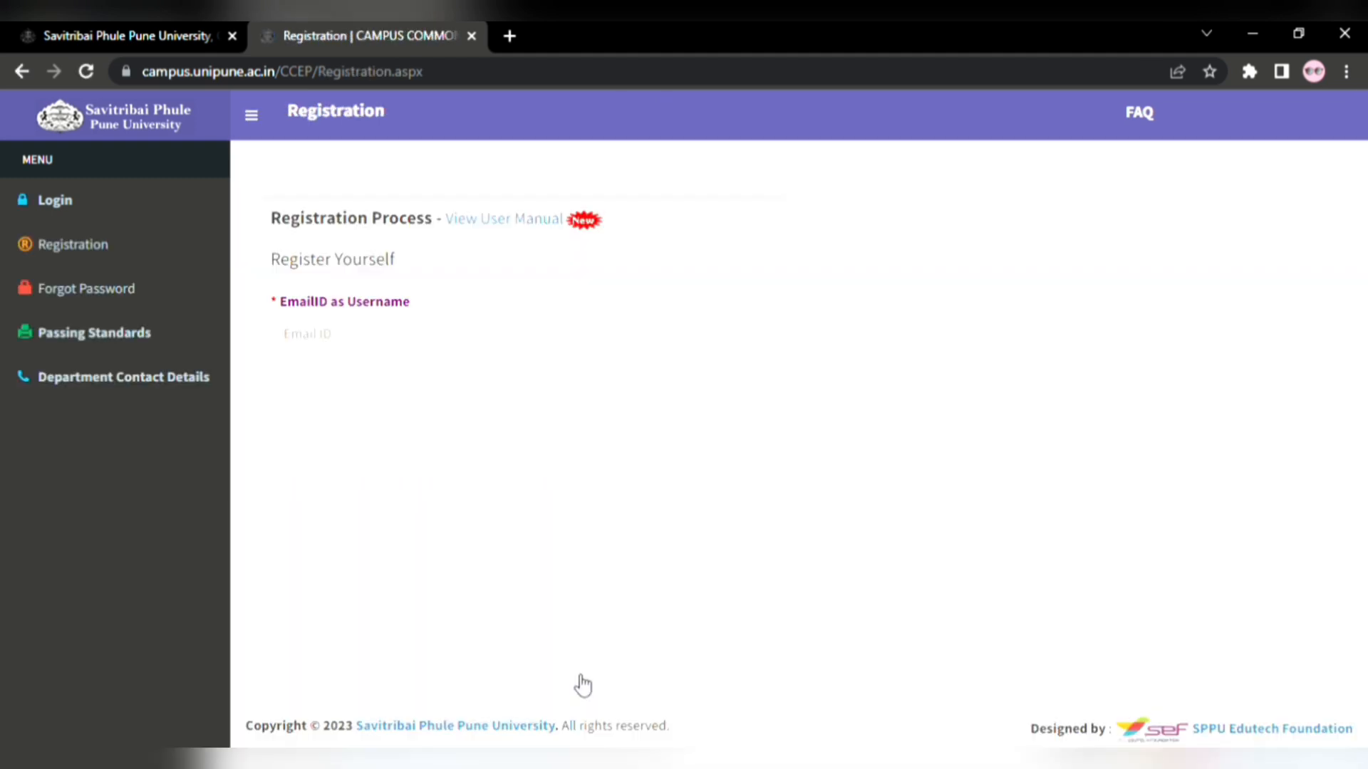
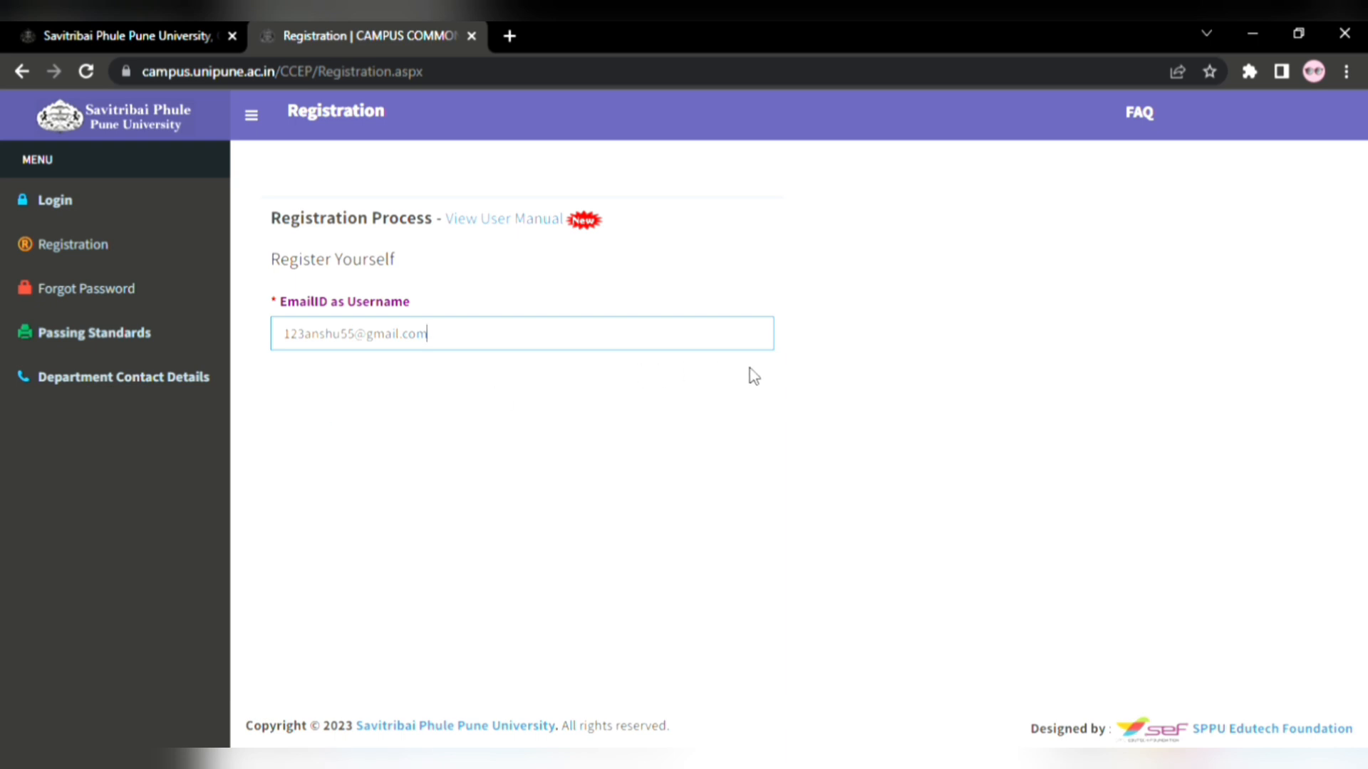
{"action": "key", "text": "Return"}
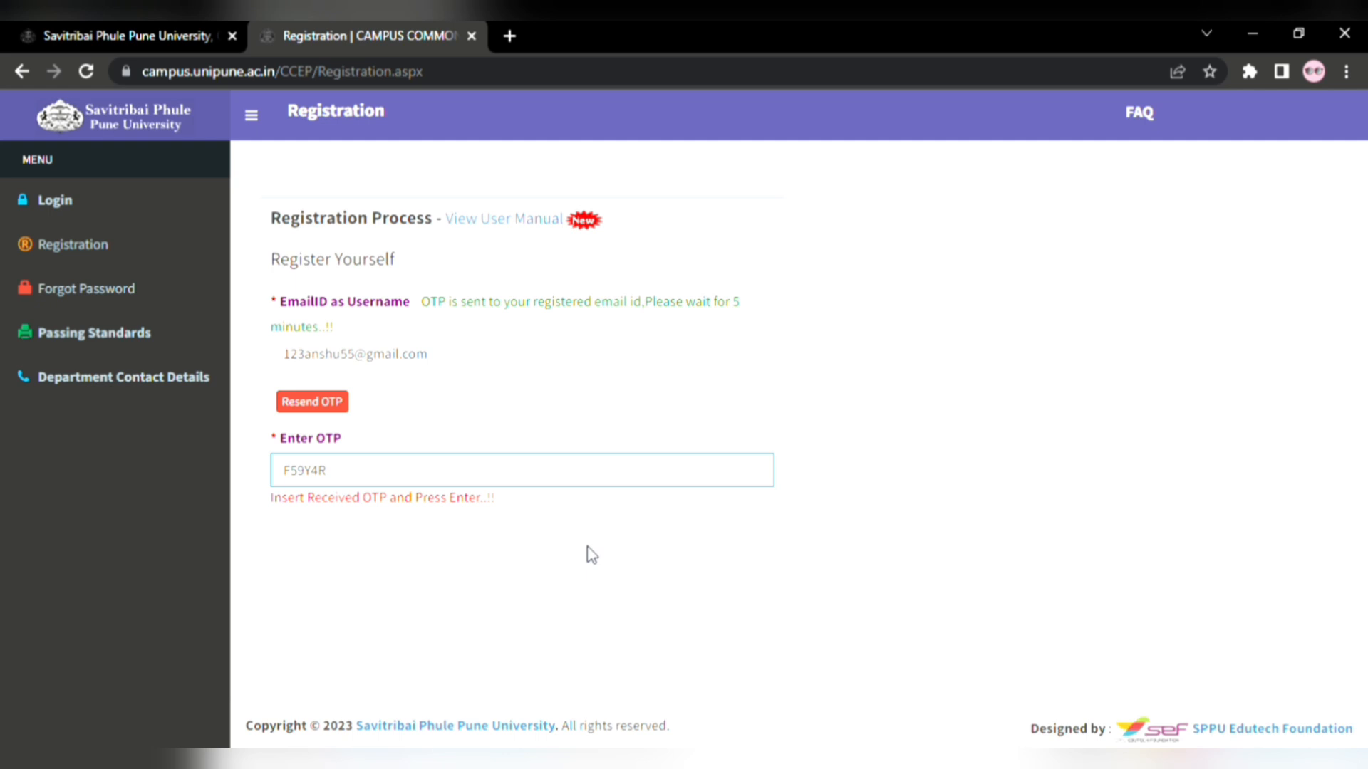
{"action": "key", "text": "Return"}
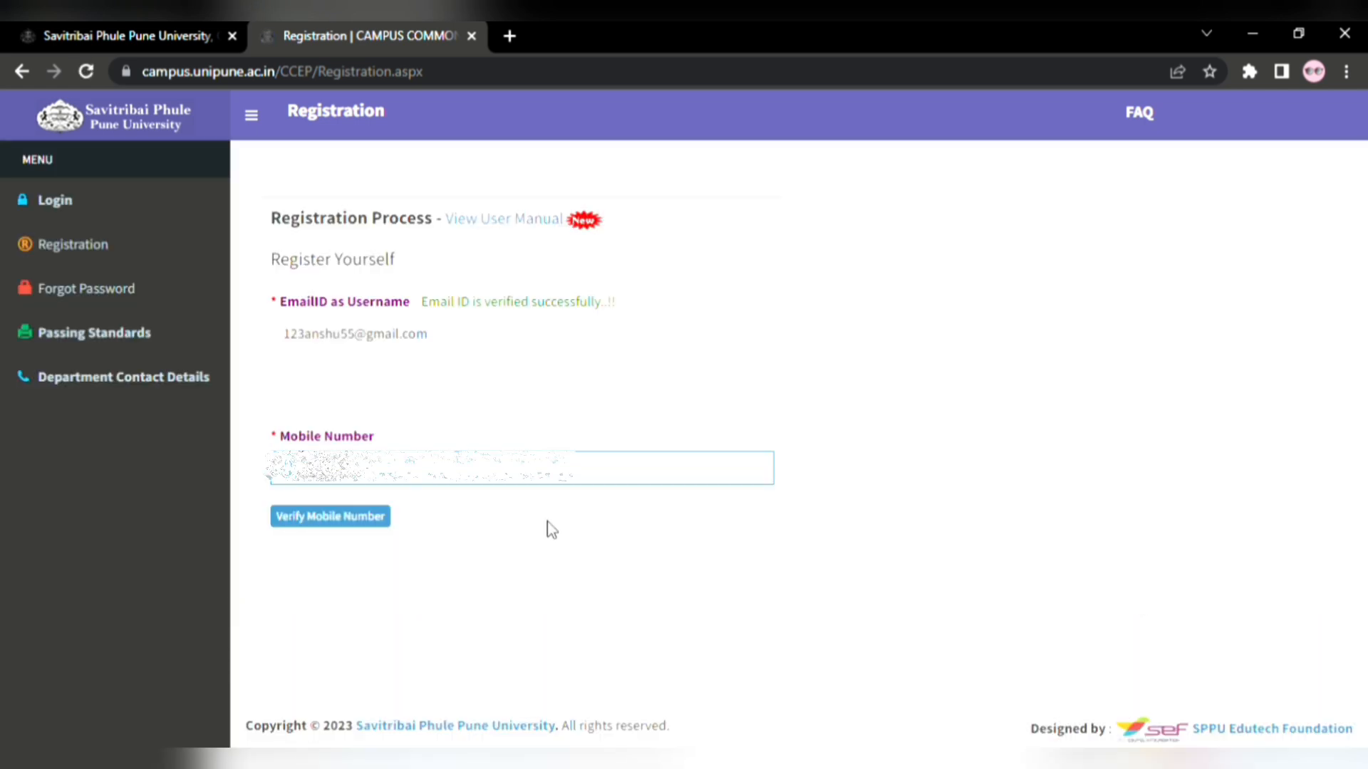
OTP-verify the mobile number, set and confirm a password, enter the captcha, and submit
{"action": "left_click", "coordinate": [370, 524]}
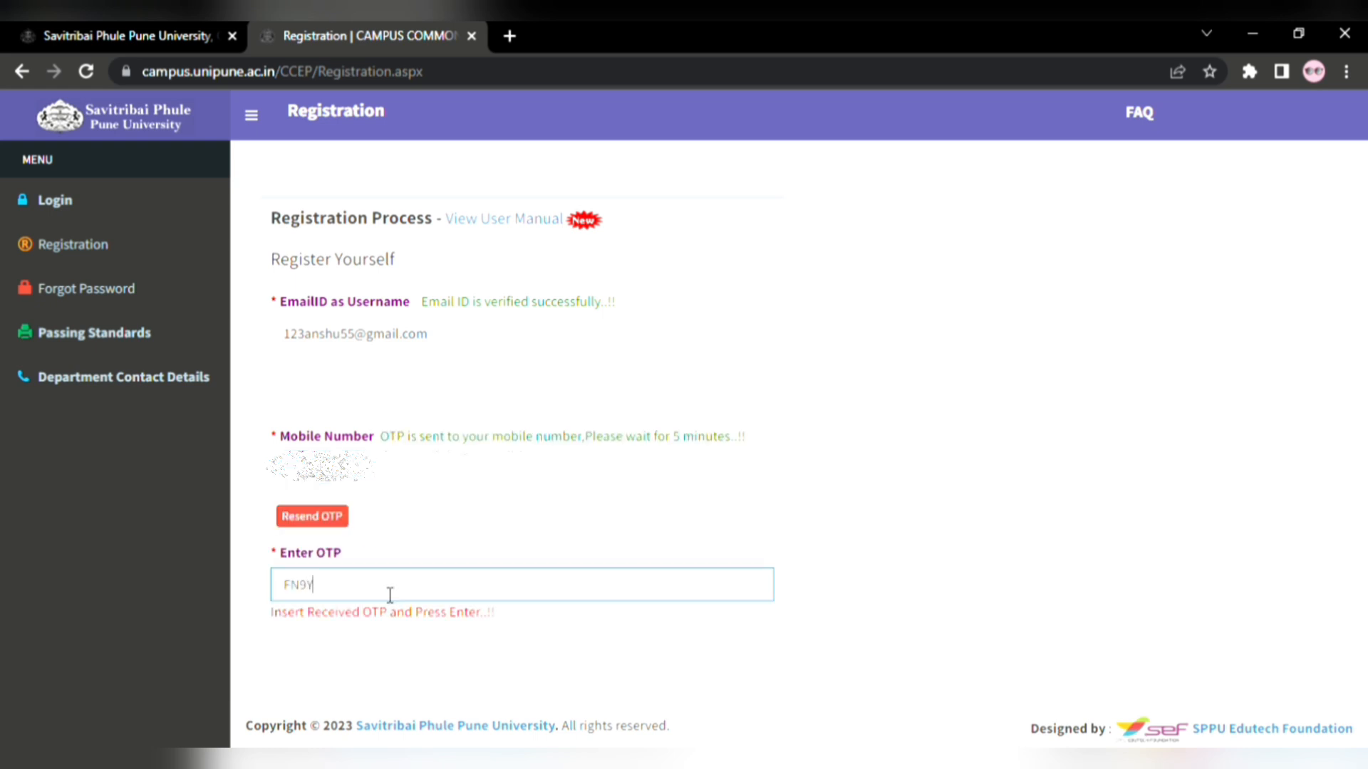
{"action": "key", "text": "Return"}
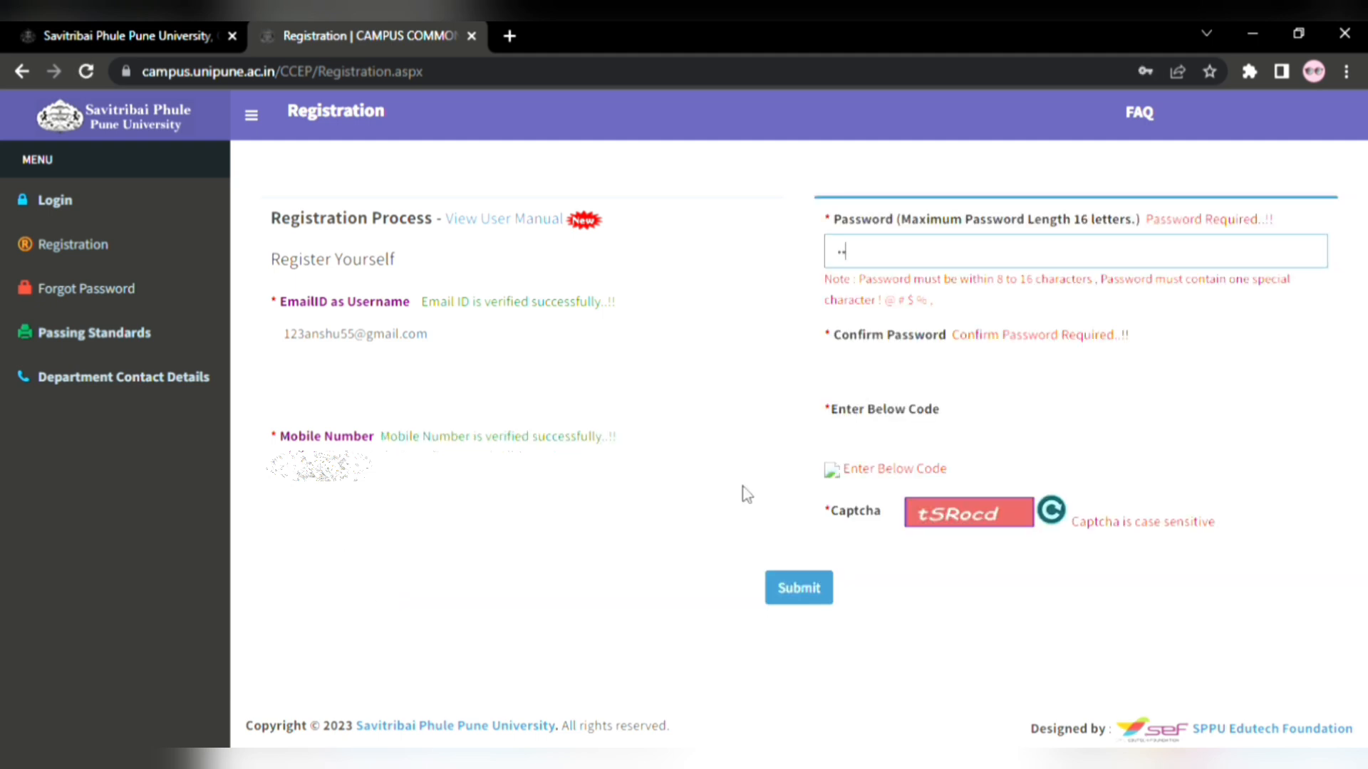
{"action": "key", "text": "Tab"}
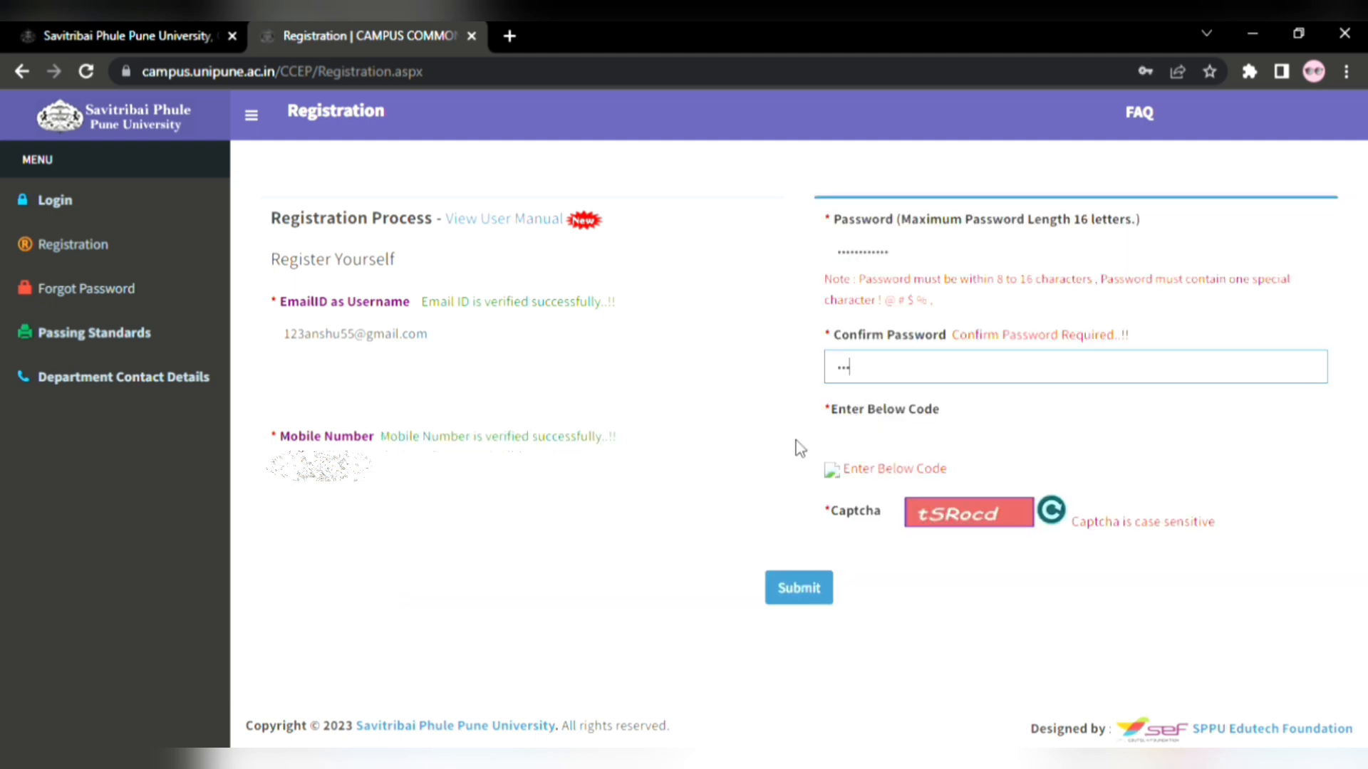
{"action": "key", "text": "Tab"}
{"action": "type", "text": "tSRocd"}
{"action": "left_click", "coordinate": [803, 589]}
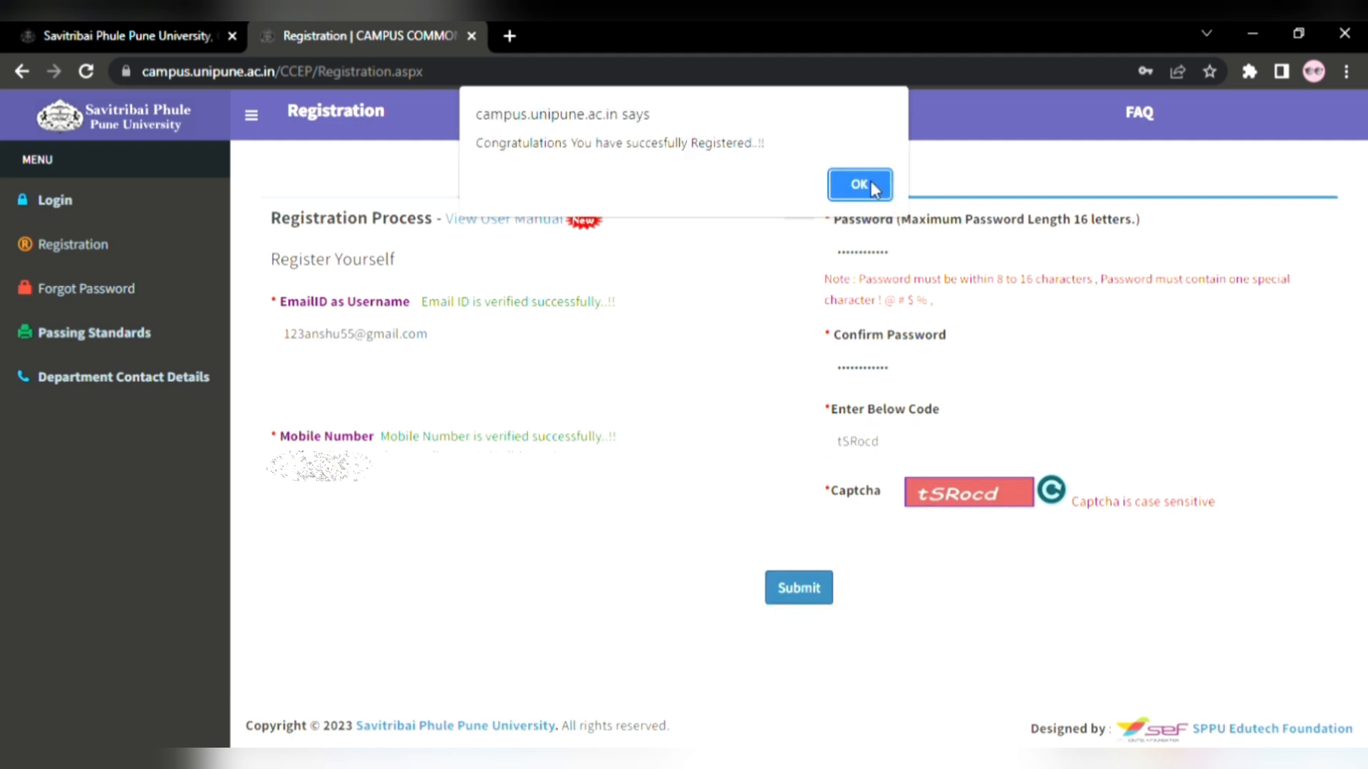
{"action": "left_click", "coordinate": [859, 183]}
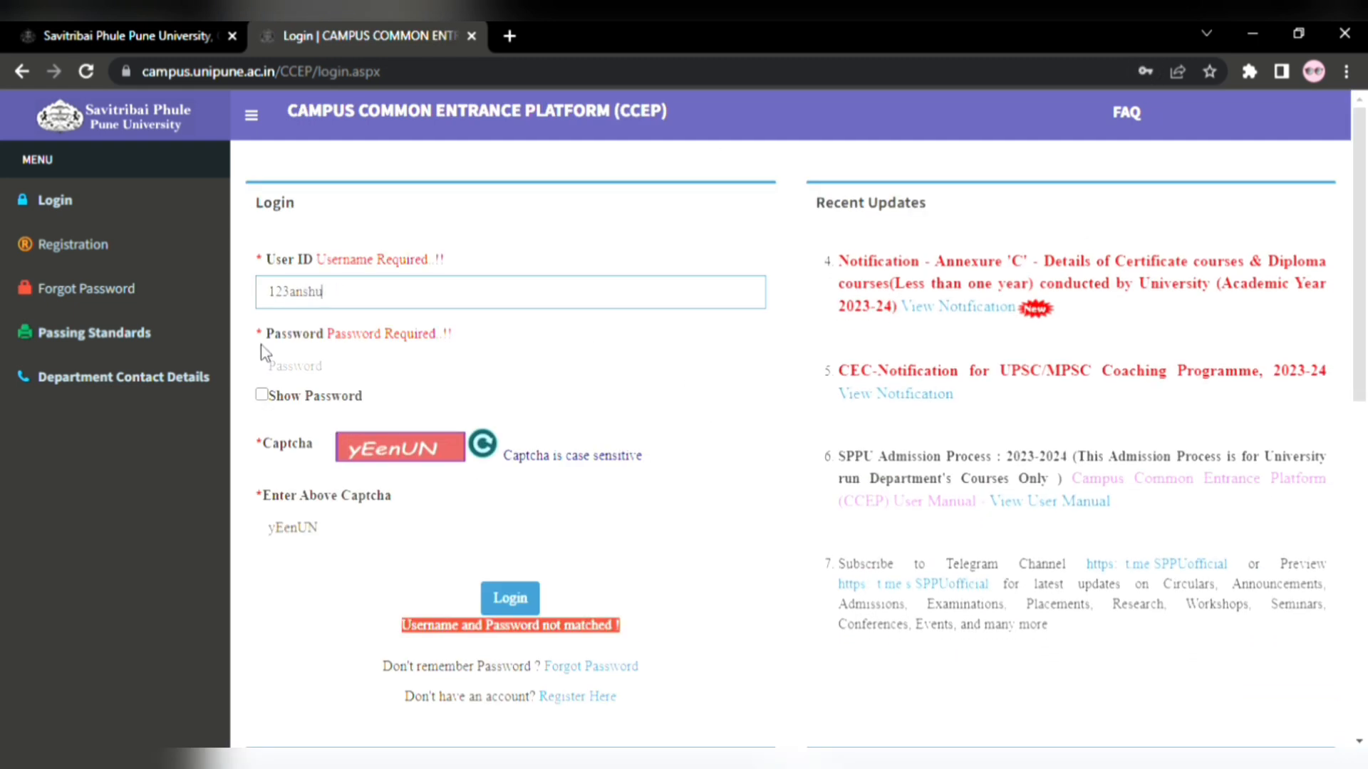
Log in with the new account's e-mail ID and password, then expand Profile
{"action": "type", "text": "5@gmail"}
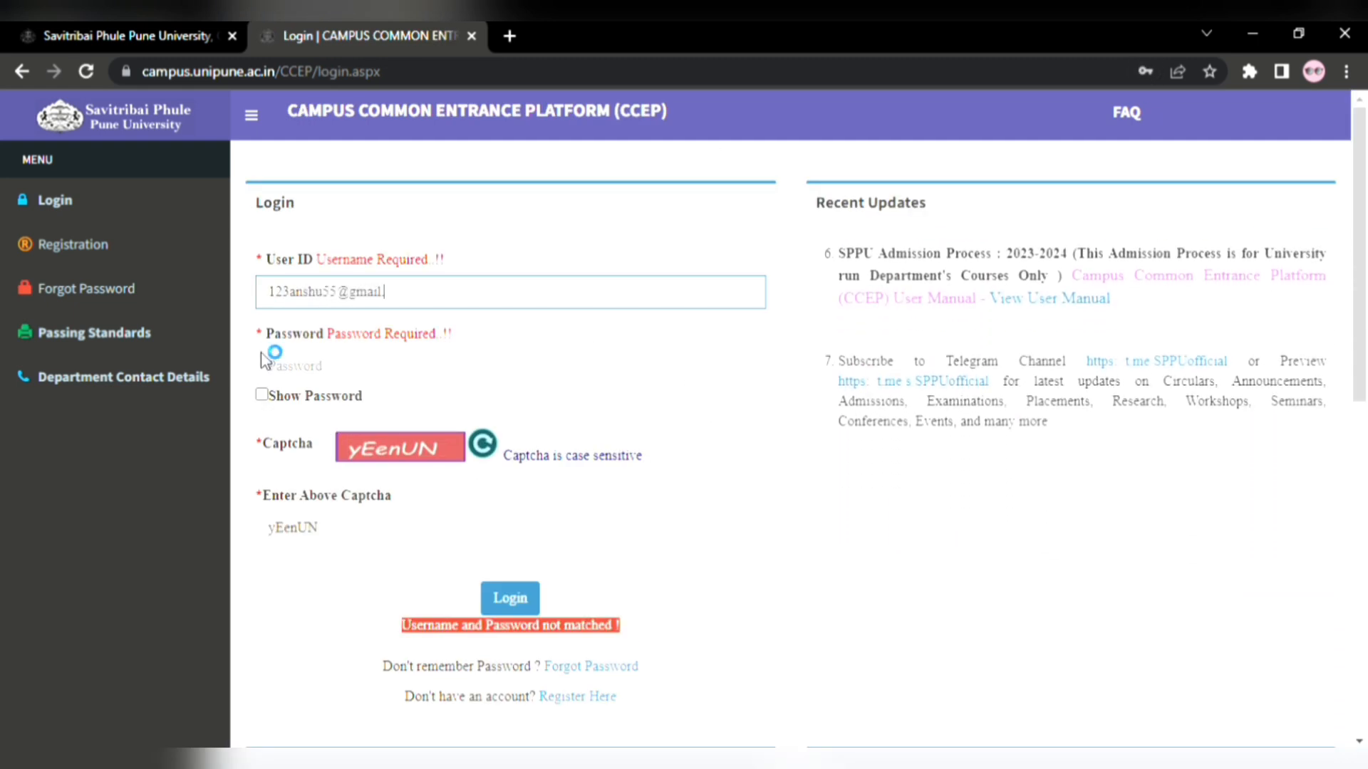
{"action": "type", "text": ".com"}
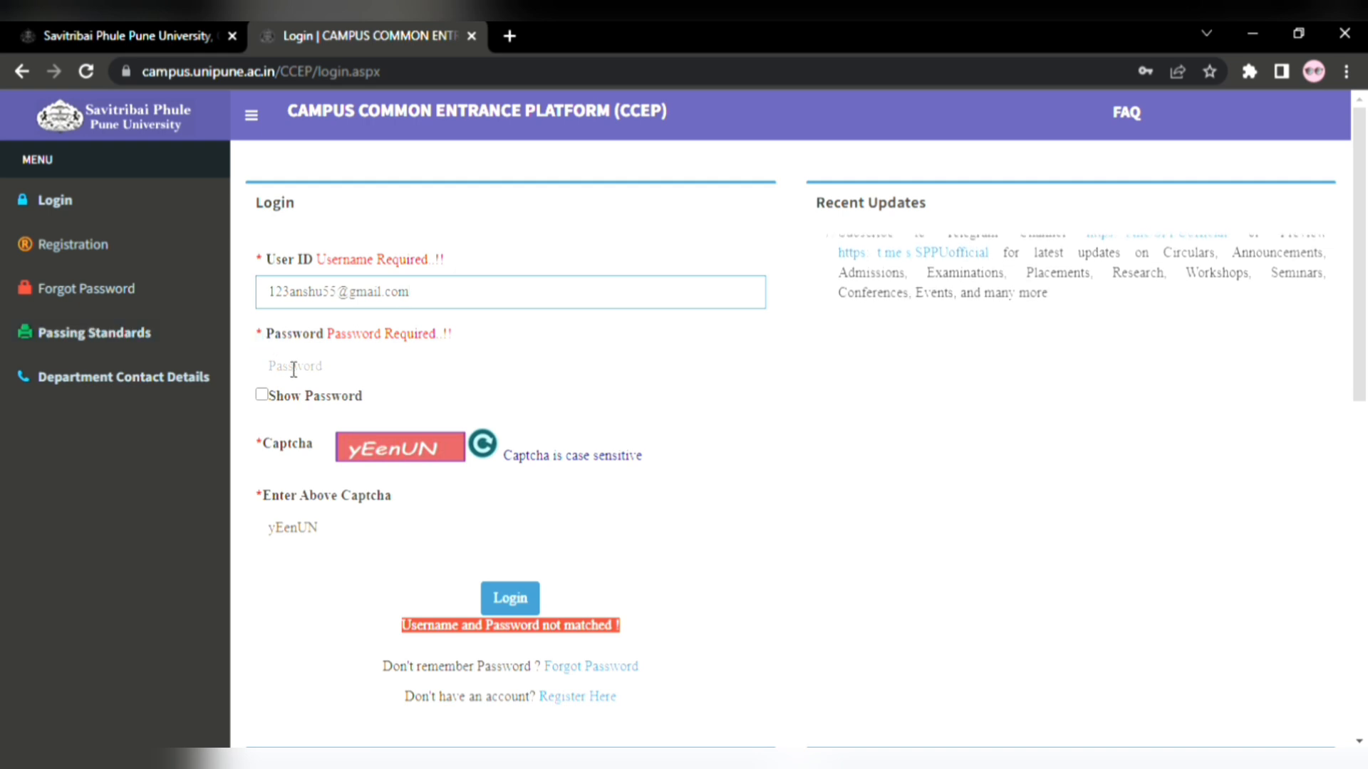
{"action": "left_click", "coordinate": [292, 368]}
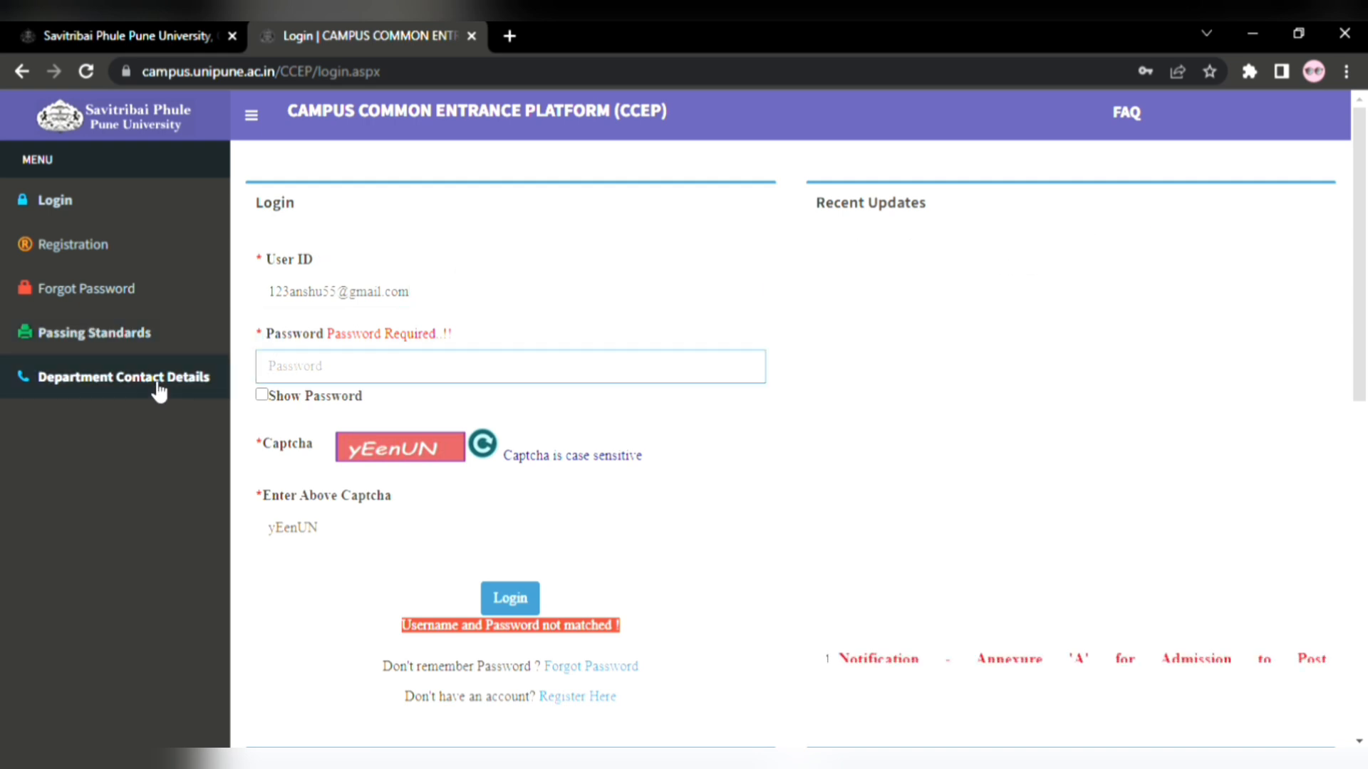
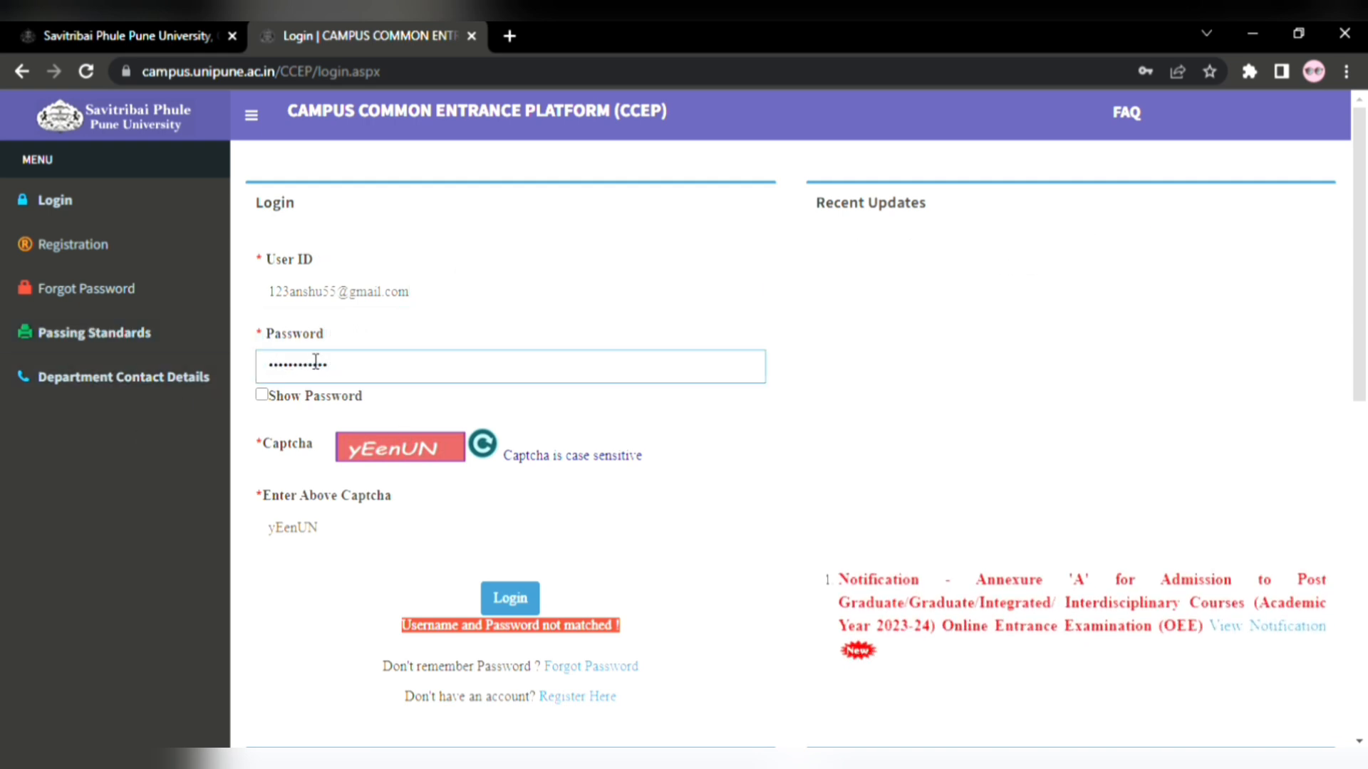
{"action": "left_click", "coordinate": [520, 607]}
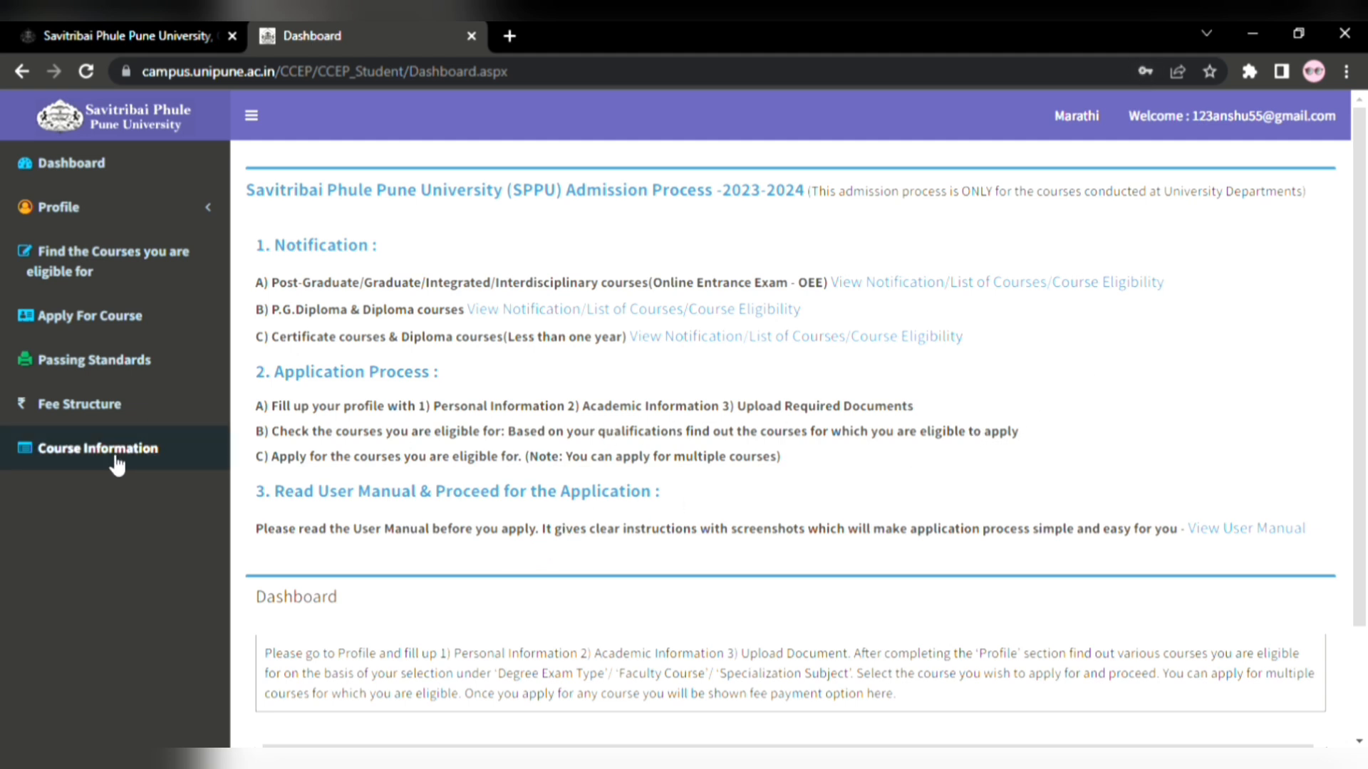
{"action": "left_click", "coordinate": [91, 218]}
Enter the student's last and first names and choose Last Name & First Name display format
{"action": "left_click", "coordinate": [93, 246]}
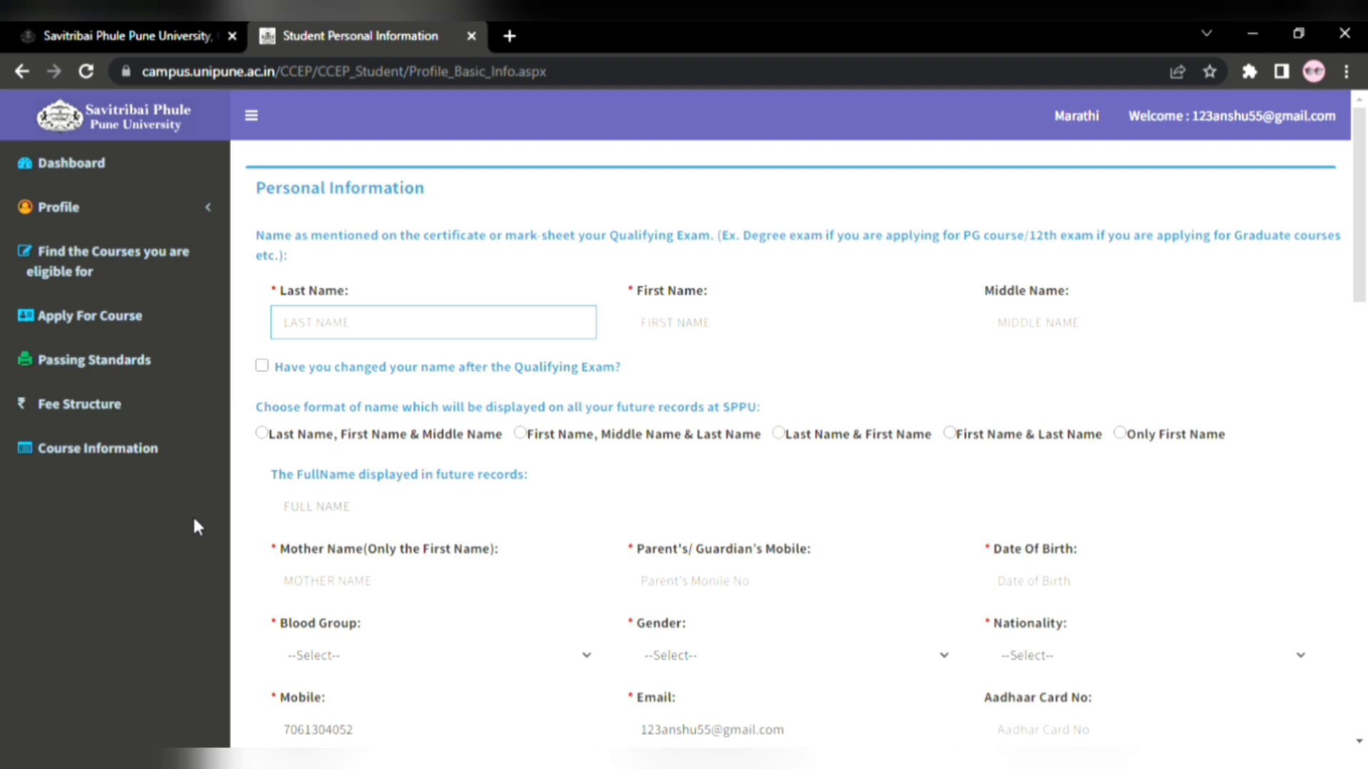
{"action": "type", "text": "SINGH"}
{"action": "key", "text": "Tab"}
{"action": "type", "text": "A"}
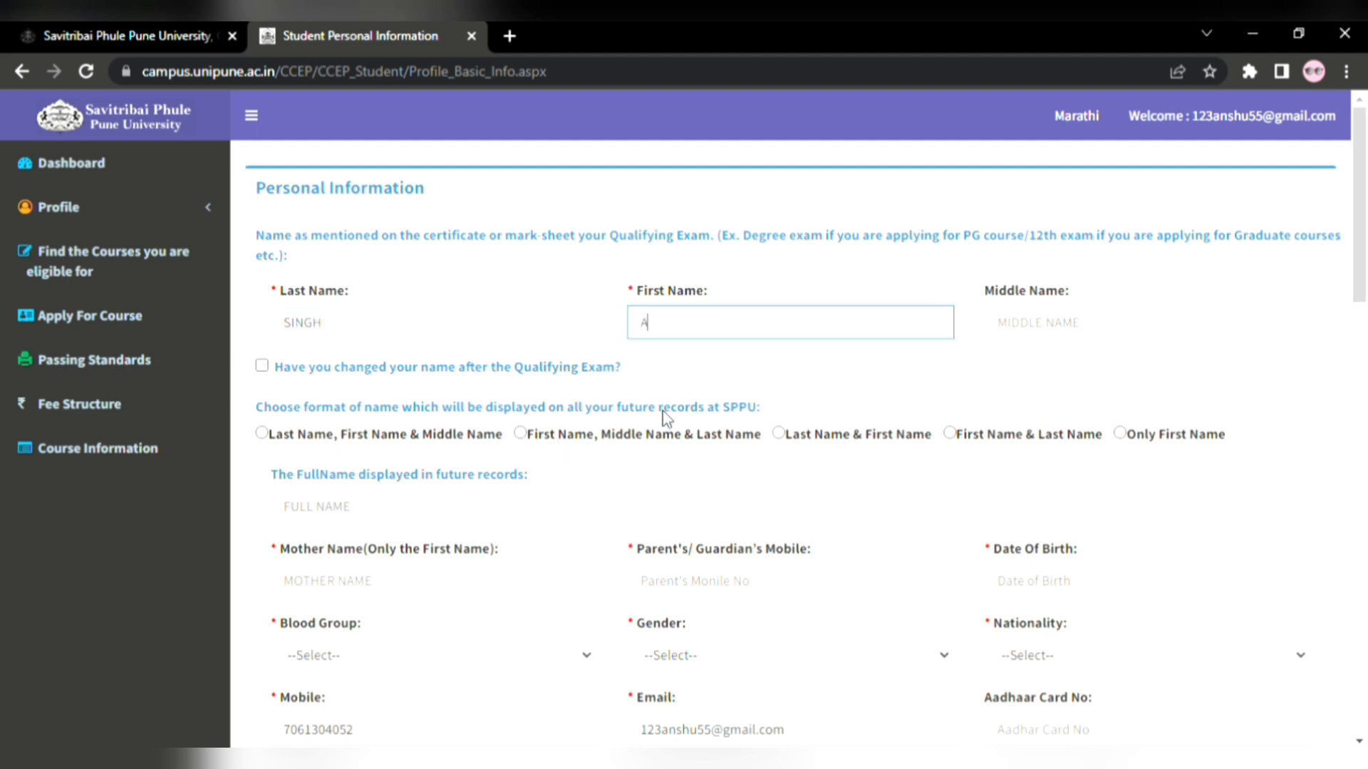
{"action": "left_click", "coordinate": [1108, 344]}
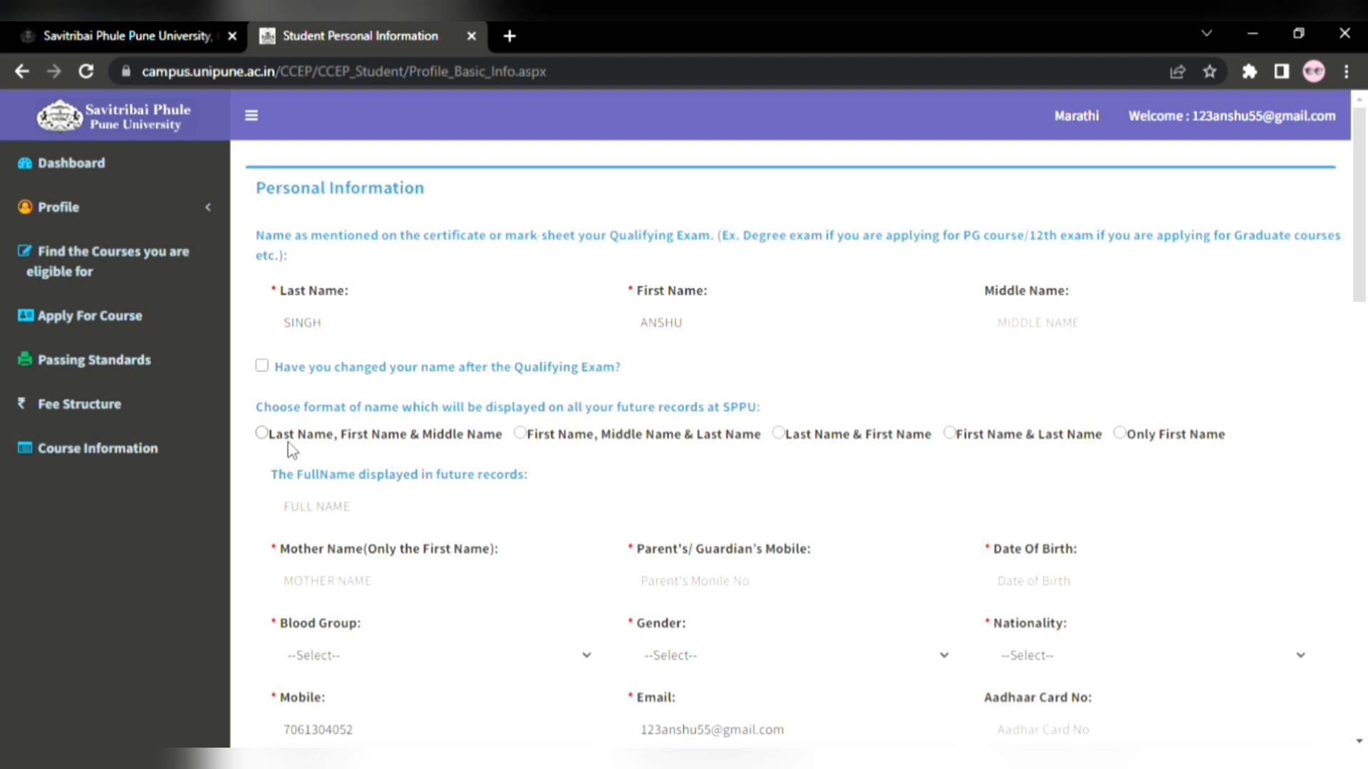
{"action": "left_click", "coordinate": [802, 436]}
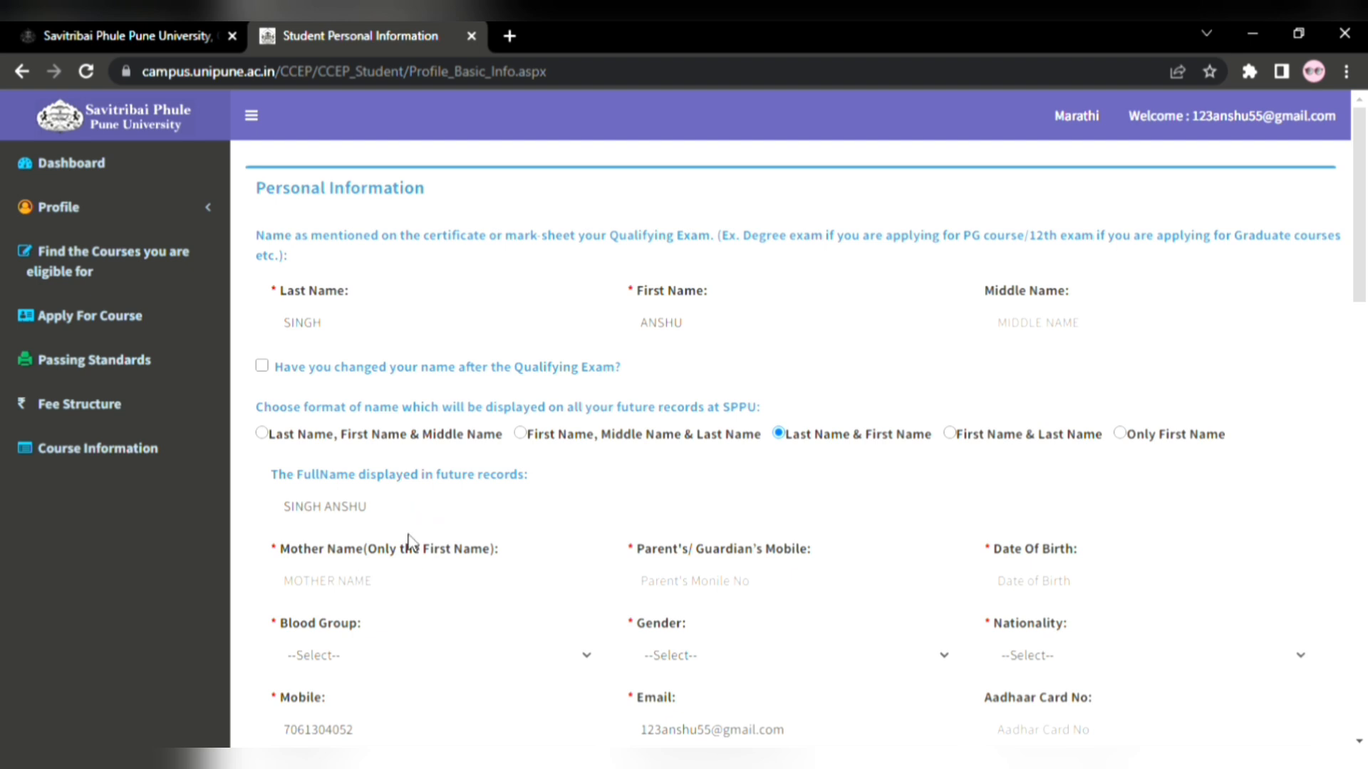
Fill in the mother's first name and the parent's mobile number
{"action": "left_click", "coordinate": [360, 577]}
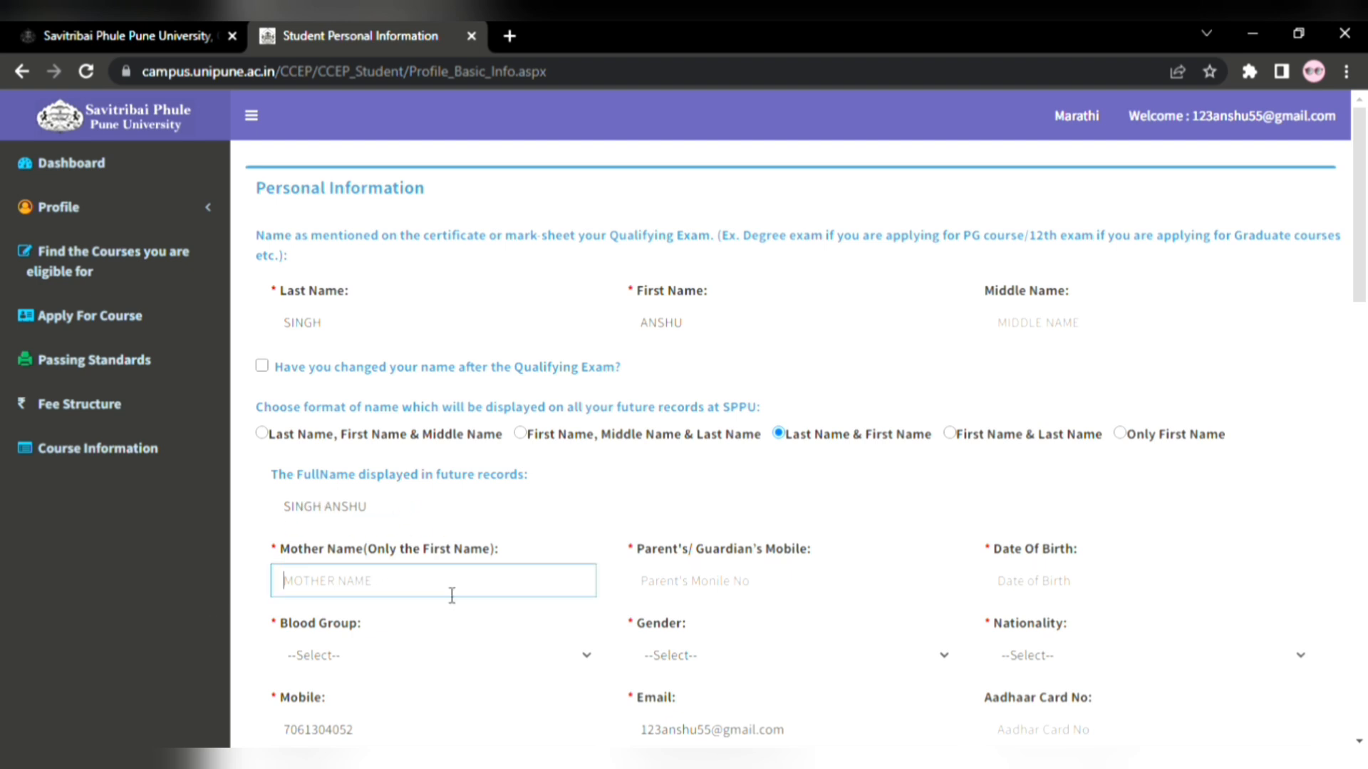
{"action": "type", "text": "GETA SIN"}
{"action": "key", "text": "BackSpace"}
{"action": "key", "text": "BackSpace"}
{"action": "key", "text": "BackSpace"}
{"action": "key", "text": "BackSpace"}
{"action": "key", "text": "BackSpace"}
{"action": "key", "text": "BackSpace"}
{"action": "key", "text": "BackSpace"}
{"action": "key", "text": "BackSpace"}
{"action": "type", "text": "GE"}
{"action": "key", "text": "Tab"}
{"action": "type", "text": "12345"}
Set the date of birth to 10 February 2004 using the calendar
{"action": "left_click", "coordinate": [1018, 582]}
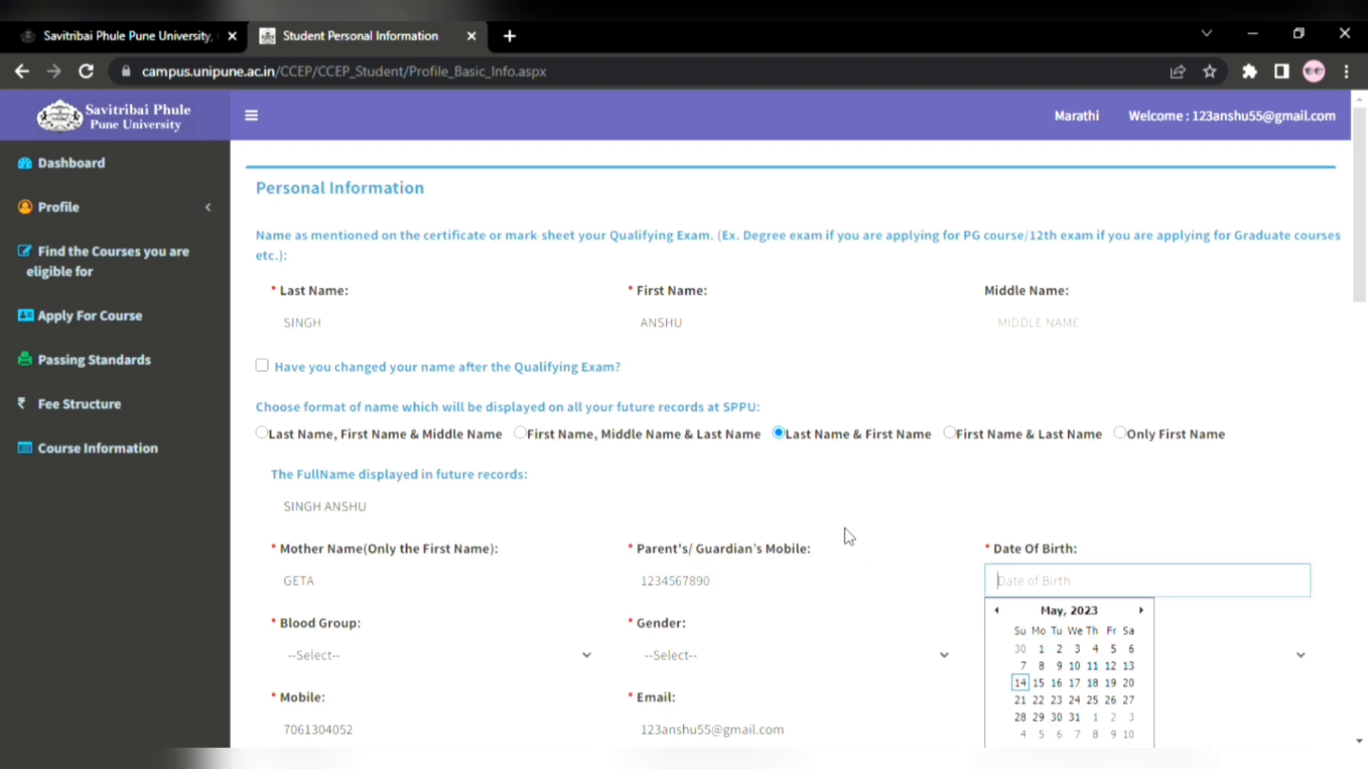
{"action": "scroll", "coordinate": [970, 516], "scroll_direction": "down", "scroll_amount": 5}
{"action": "scroll", "coordinate": [970, 515], "scroll_direction": "up", "scroll_amount": 5}
{"action": "scroll", "coordinate": [1066, 344], "scroll_direction": "down", "scroll_amount": 3}
{"action": "type", "text": "100"}
{"action": "key", "text": "BackSpace"}
{"action": "key", "text": "BackSpace"}
{"action": "key", "text": "BackSpace"}
{"action": "left_click", "coordinate": [1061, 365]}
{"action": "left_click", "coordinate": [996, 364]}
{"action": "left_click", "coordinate": [1075, 366]}
{"action": "left_click", "coordinate": [997, 364]}
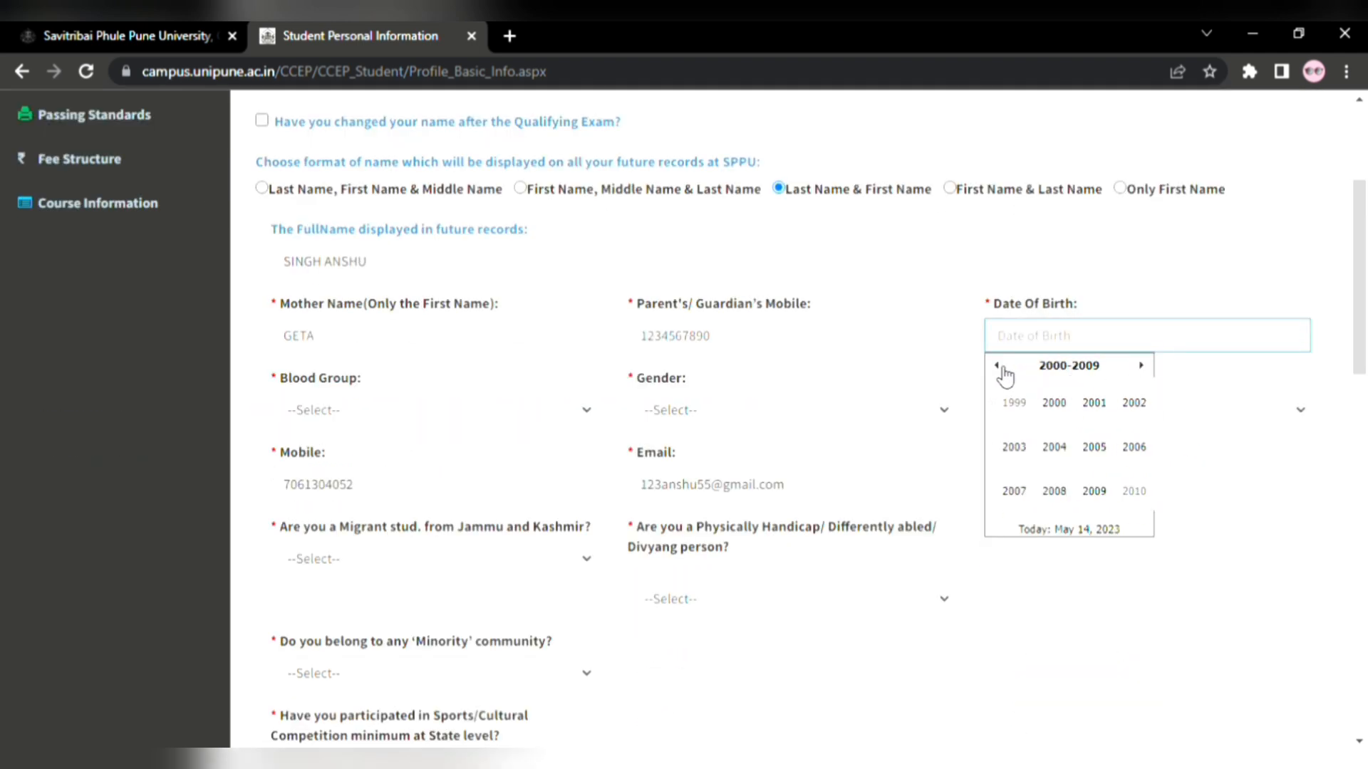
{"action": "left_click", "coordinate": [1054, 447]}
{"action": "left_click", "coordinate": [1053, 402]}
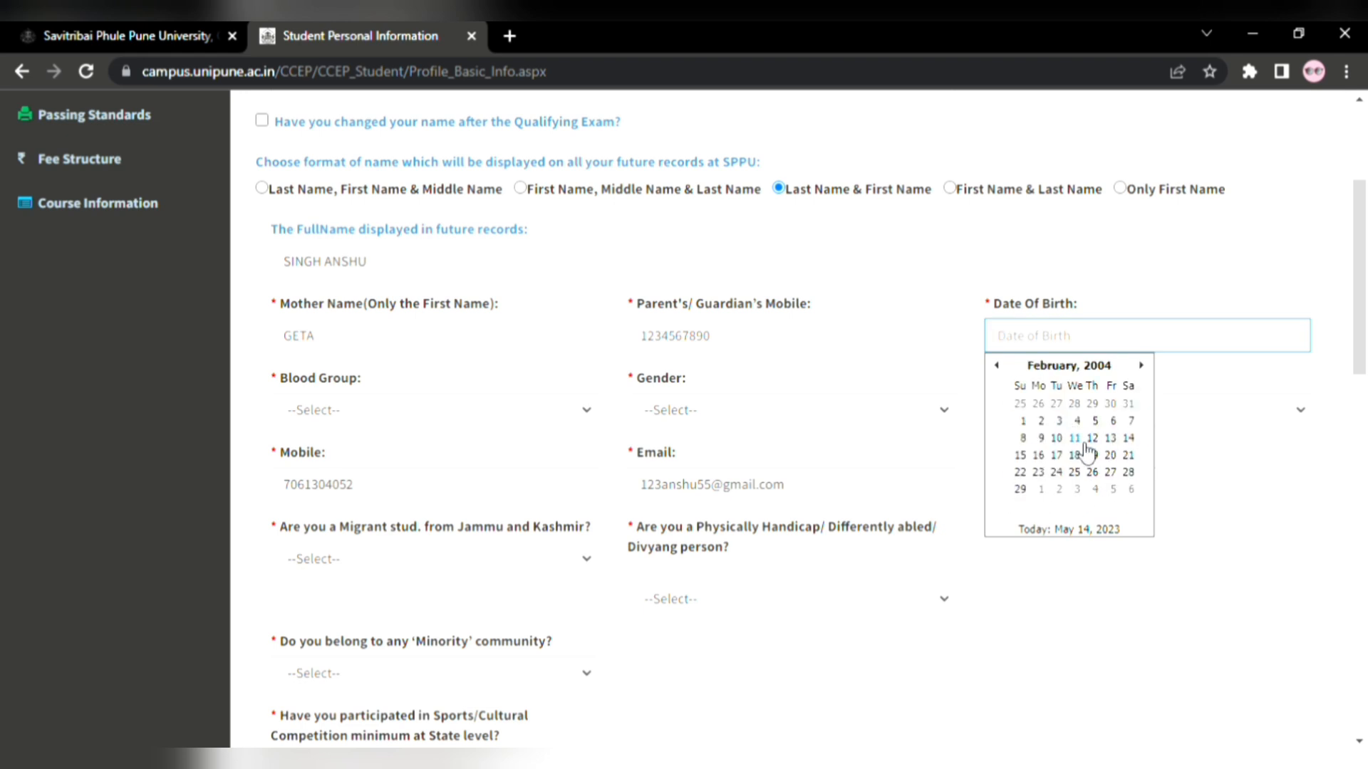
{"action": "left_click", "coordinate": [1045, 437]}
Choose A+ blood group, Male, INDIAN, No migrant, No disability, and enter the Aadhaar number
{"action": "key", "text": "Tab"}
{"action": "key", "text": "a"}
{"action": "key", "text": "Tab"}
{"action": "key", "text": "m"}
{"action": "key", "text": "Tab"}
{"action": "key", "text": "i"}
{"action": "key", "text": "Tab"}
{"action": "key", "text": "Tab"}
{"action": "key", "text": "n"}
{"action": "key", "text": "Tab"}
{"action": "key", "text": "n"}
{"action": "key", "text": "Tab"}
{"action": "type", "text": "000000000000"}
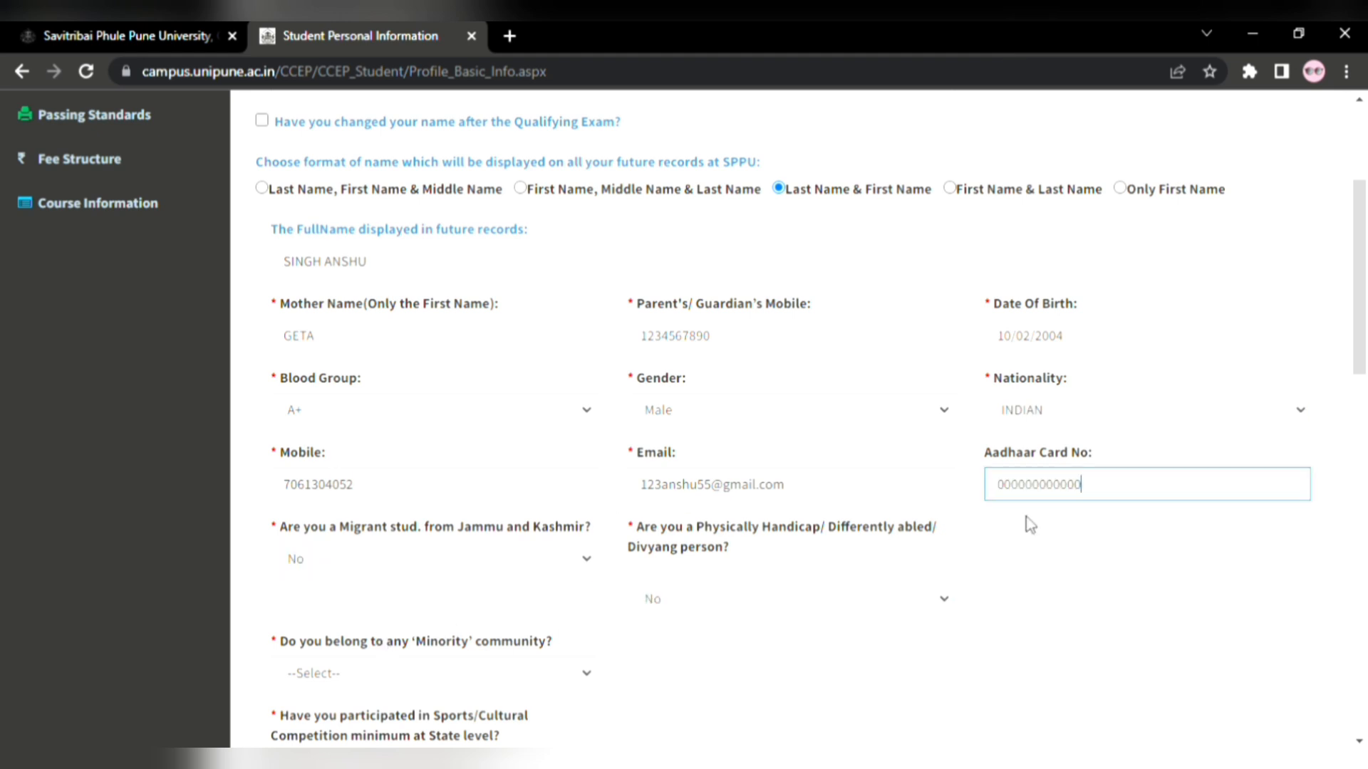
{"action": "left_click", "coordinate": [1026, 517]}
Re-enter the Aadhaar number and answer No to minority, sports and defense personnel questions
{"action": "left_click_drag", "start_coordinate": [1357, 319], "coordinate": [1358, 421]}
{"action": "left_click", "coordinate": [1024, 146]}
{"action": "type", "text": "00000000000"}
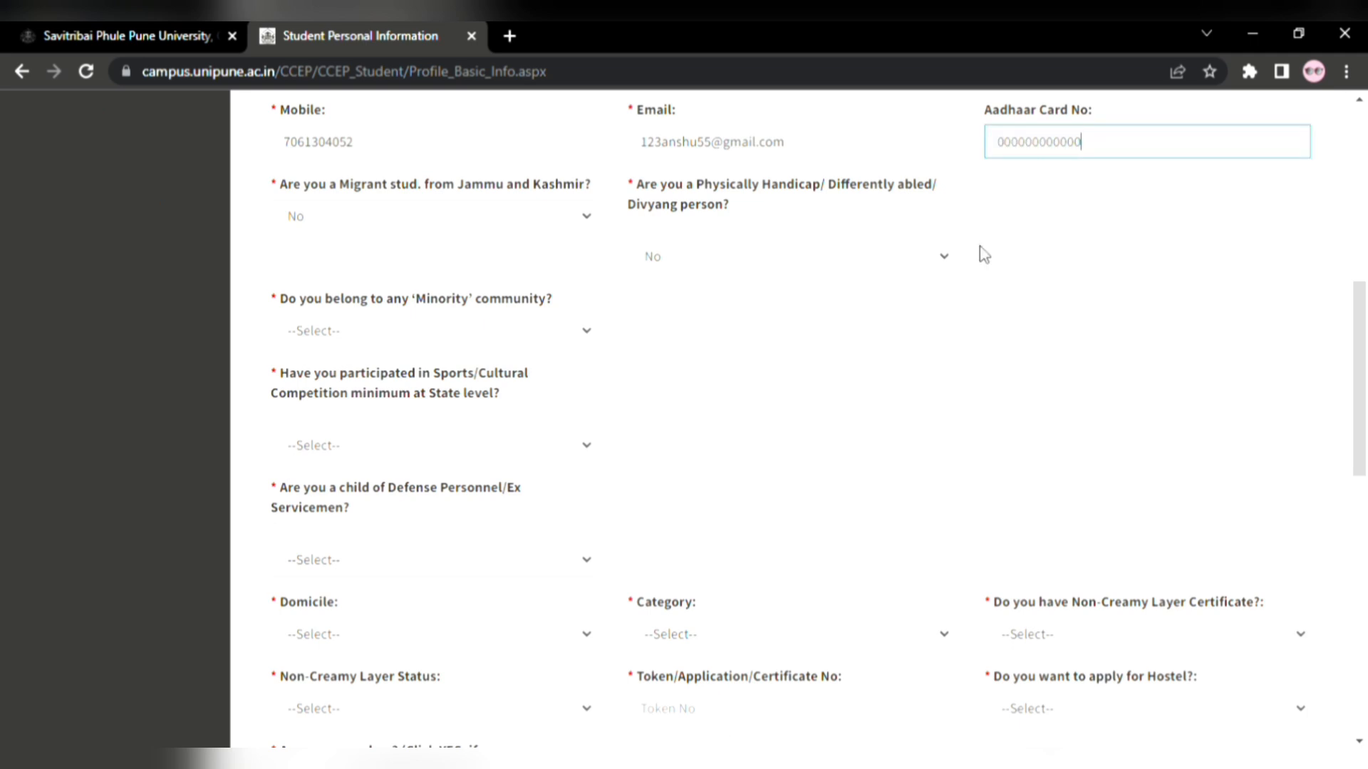
{"action": "key", "text": "Tab"}
{"action": "key", "text": "n"}
{"action": "key", "text": "Tab"}
{"action": "key", "text": "n"}
{"action": "key", "text": "Tab"}
{"action": "key", "text": "n"}
Set domicile Maharashtra, category OPEN, non-creamy layer No/Not Applied, hostel Yes, orphan No
{"action": "scroll", "coordinate": [427, 519], "scroll_direction": "down", "scroll_amount": 5}
{"action": "key", "text": "Tab"}
{"action": "key", "text": "m"}
{"action": "key", "text": "Tab"}
{"action": "key", "text": "o"}
{"action": "key", "text": "Tab"}
{"action": "key", "text": "n"}
{"action": "key", "text": "Tab"}
{"action": "key", "text": "n"}
{"action": "key", "text": "Tab"}
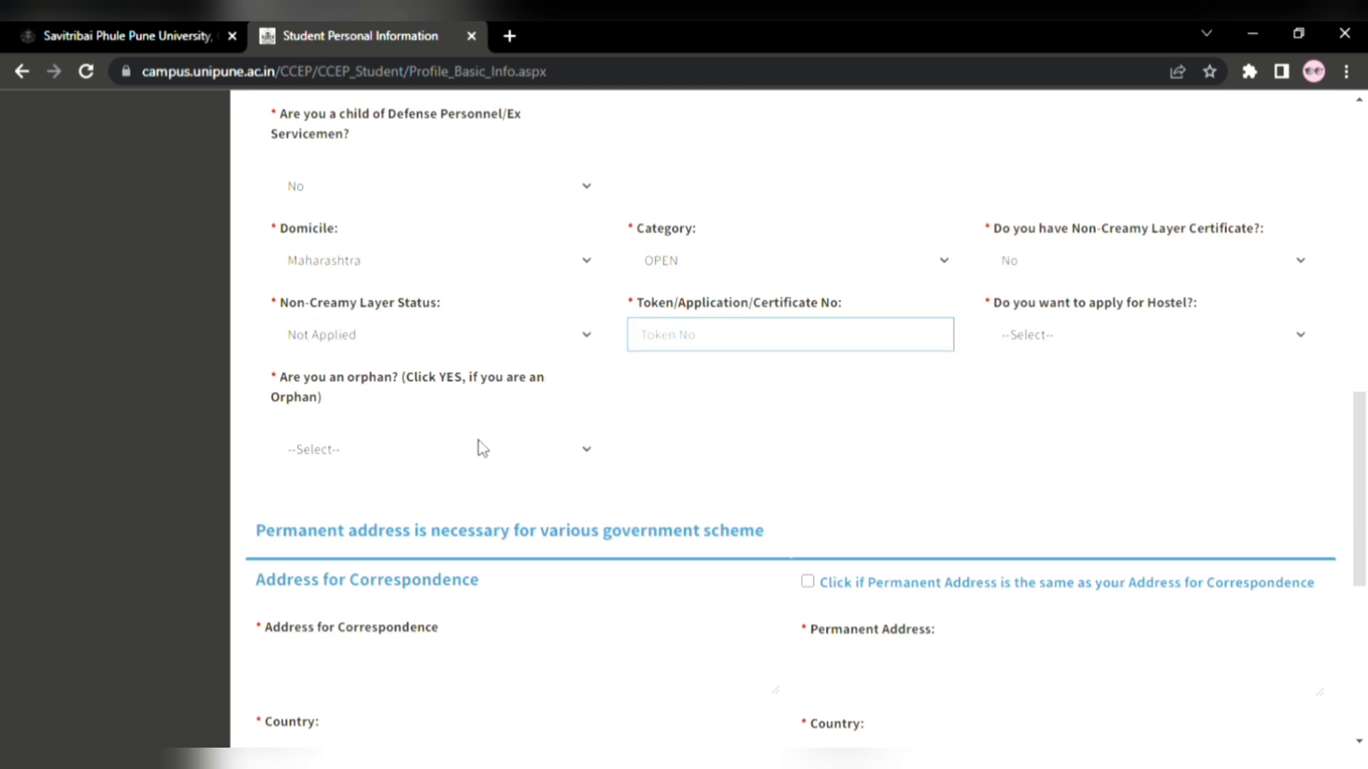
{"action": "key", "text": "Tab"}
{"action": "key", "text": "y"}
{"action": "key", "text": "Tab"}
{"action": "key", "text": "n"}
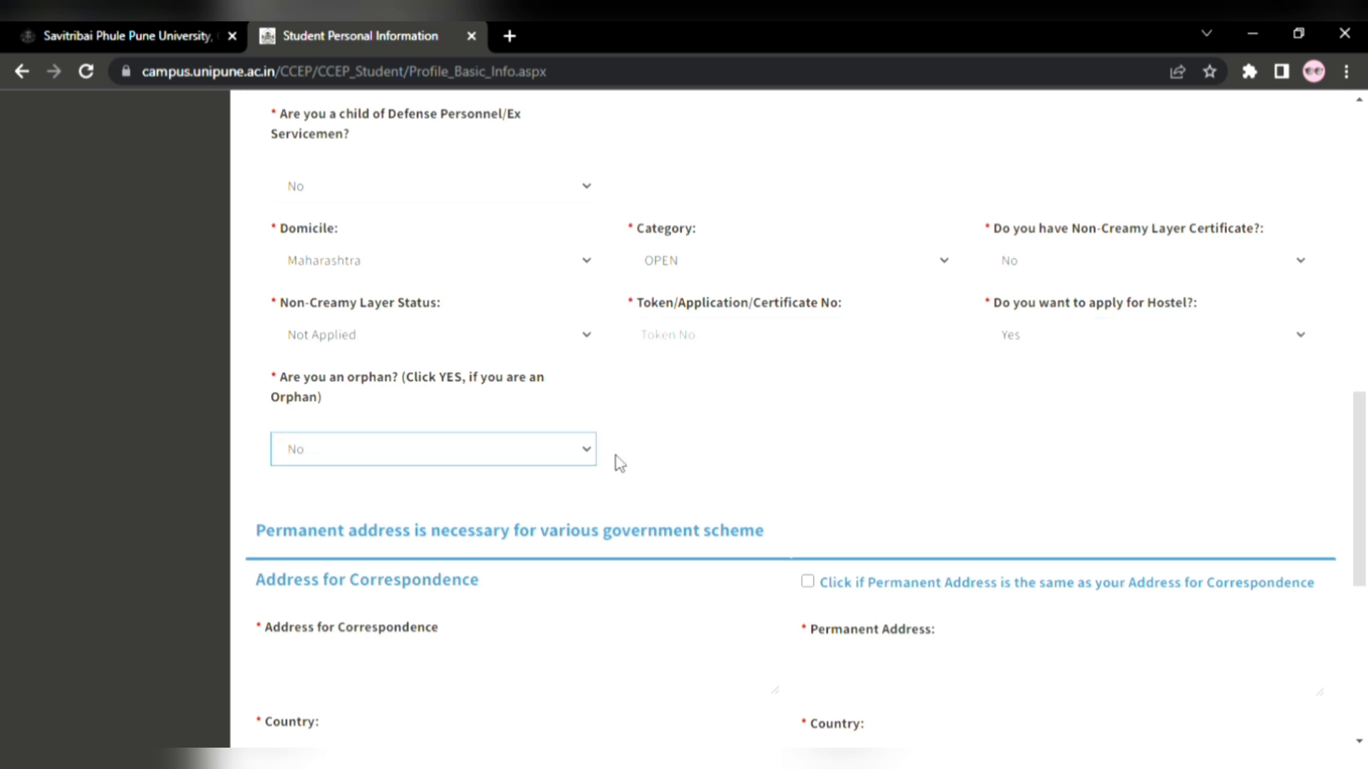
Fill the correspondence address district and PIN code, and enter 'a' as other taluka
{"action": "left_click_drag", "start_coordinate": [1362, 417], "coordinate": [1363, 431]}
{"action": "left_click_drag", "start_coordinate": [1364, 431], "coordinate": [1362, 546]}
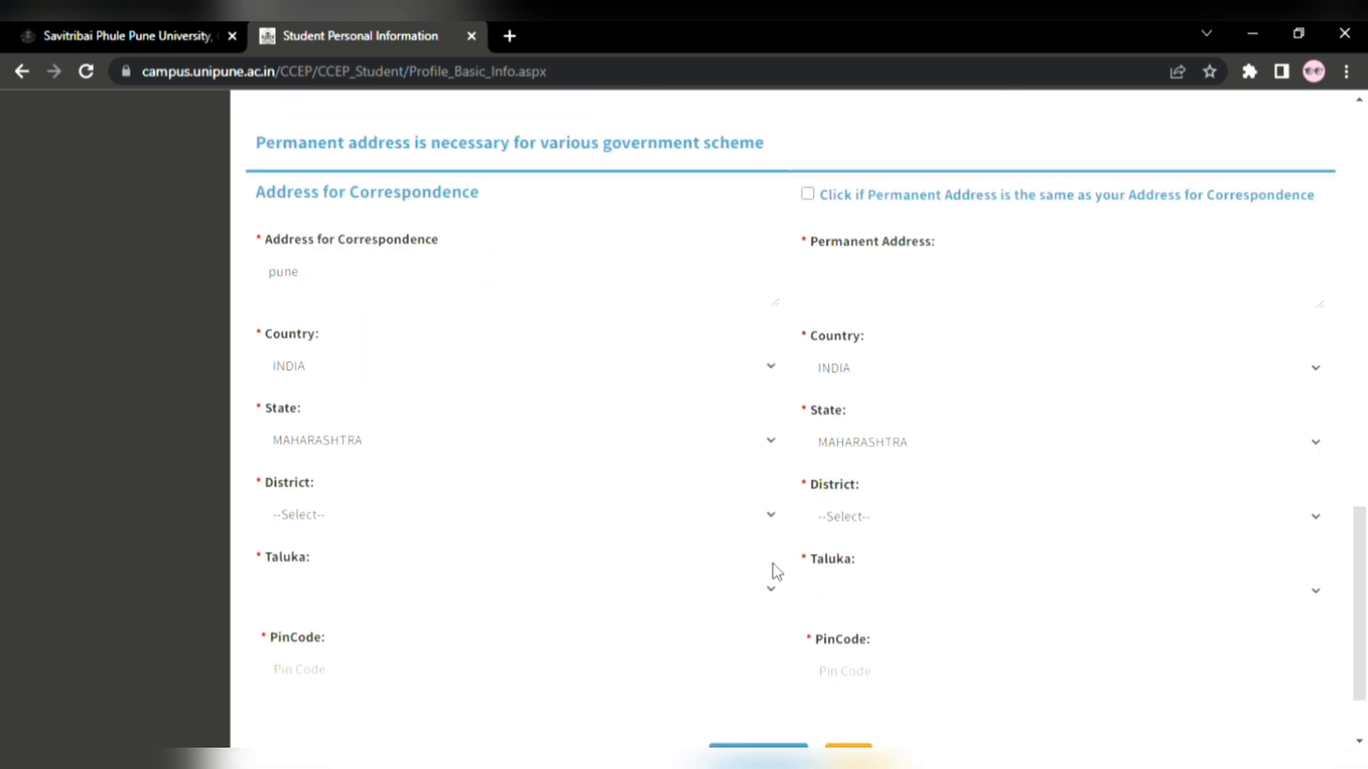
{"action": "left_click", "coordinate": [774, 524]}
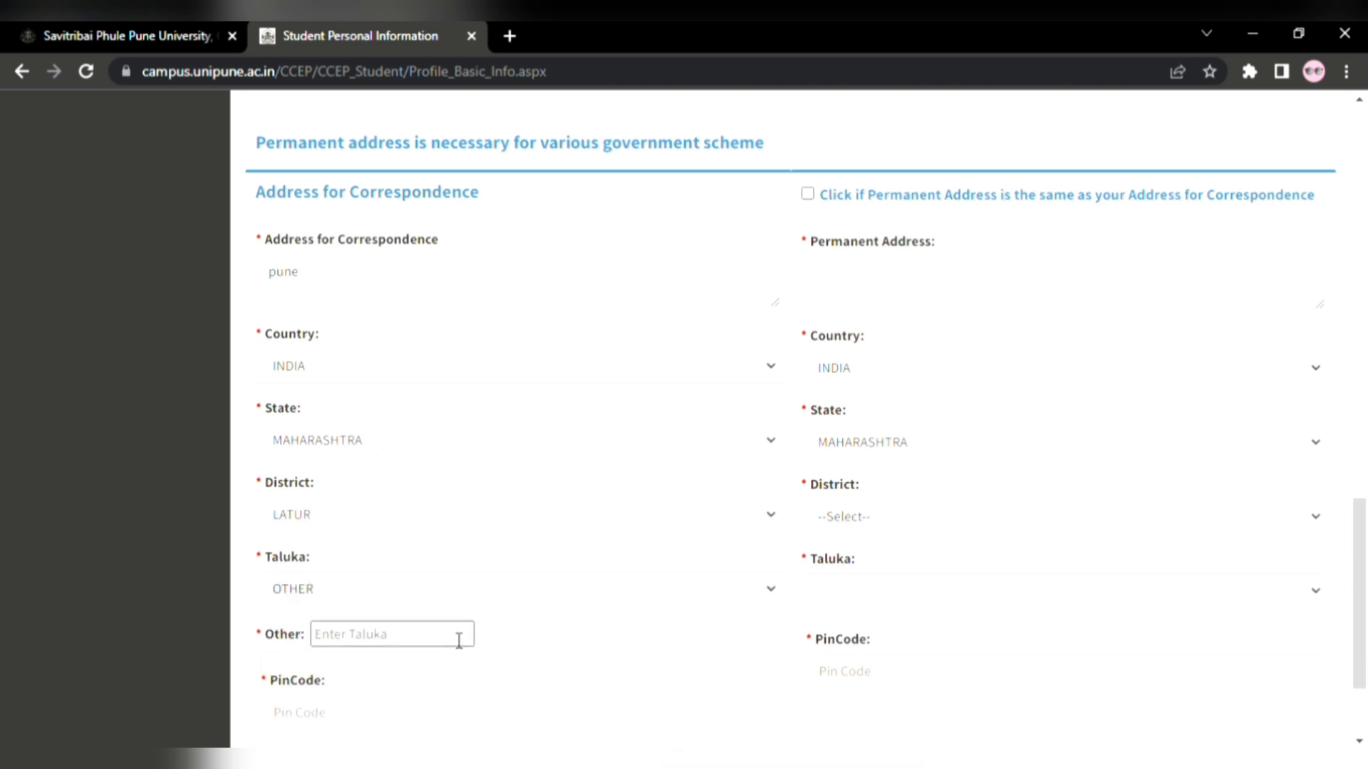
{"action": "scroll", "coordinate": [464, 570], "scroll_direction": "down", "scroll_amount": 2}
{"action": "left_click", "coordinate": [460, 566]}
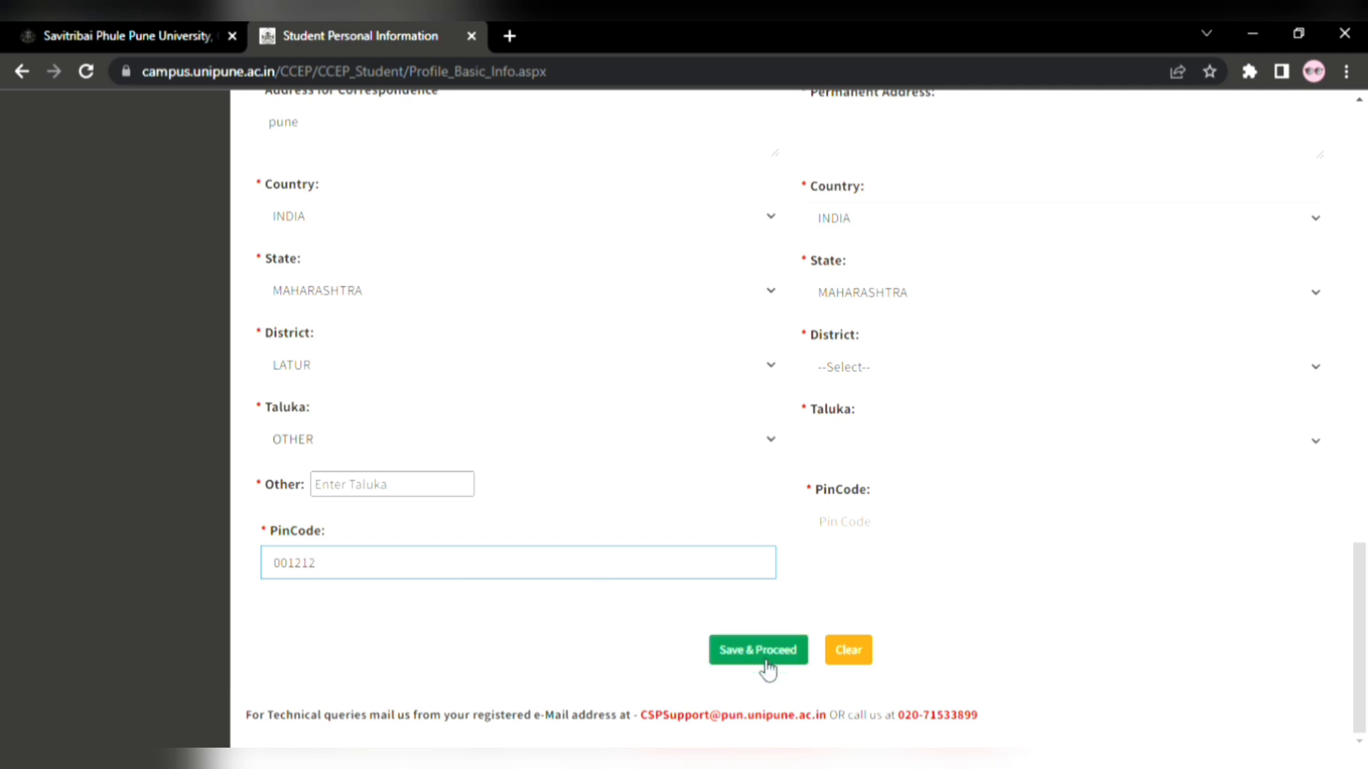
{"action": "scroll", "coordinate": [812, 471], "scroll_direction": "up", "scroll_amount": 5}
{"action": "left_click", "coordinate": [808, 515]}
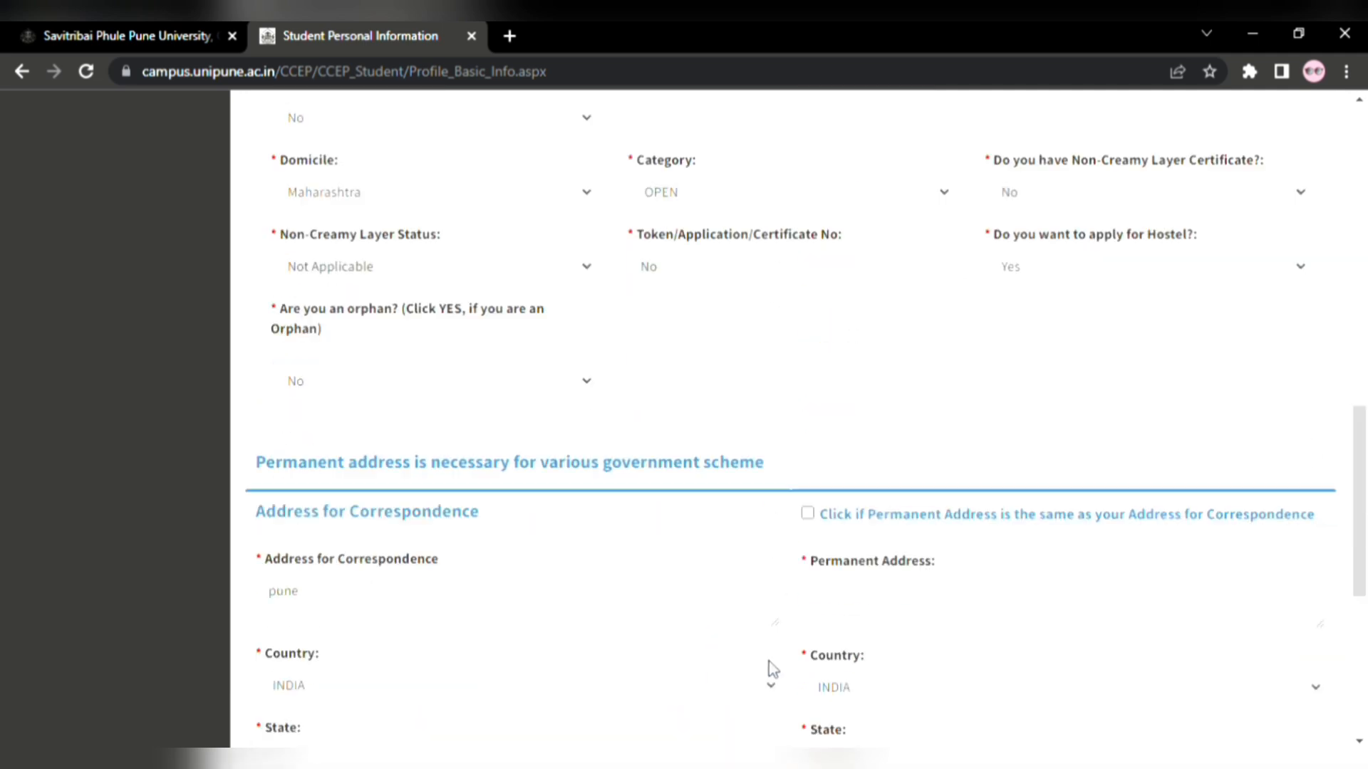
{"action": "scroll", "coordinate": [798, 591], "scroll_direction": "down", "scroll_amount": 5}
{"action": "left_click", "coordinate": [777, 659]}
{"action": "type", "text": "a"}
Copy the correspondence address to the permanent address, then save and confirm the personal details
{"action": "left_click", "coordinate": [729, 655]}
{"action": "scroll", "coordinate": [783, 592], "scroll_direction": "up", "scroll_amount": 5}
{"action": "left_click", "coordinate": [809, 514]}
{"action": "scroll", "coordinate": [802, 527], "scroll_direction": "down", "scroll_amount": 5}
{"action": "left_click", "coordinate": [771, 645]}
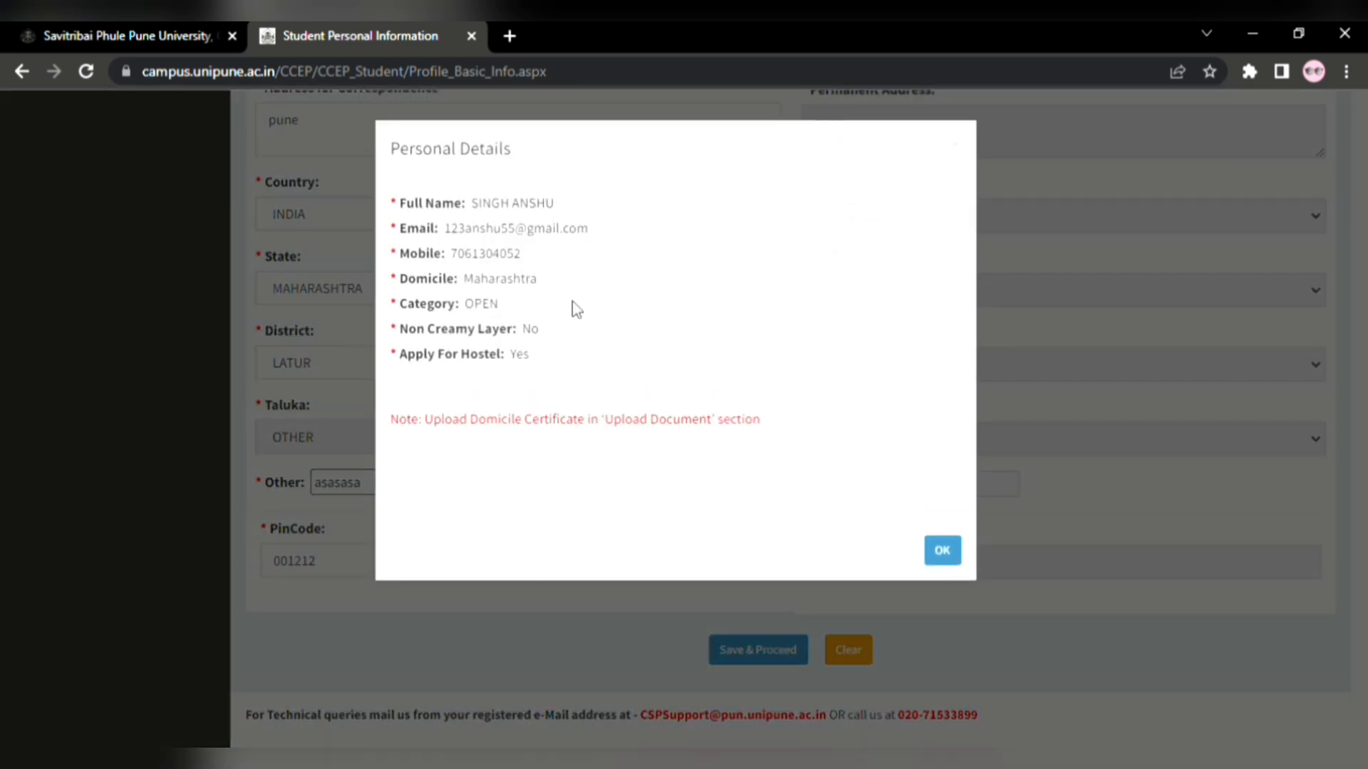
{"action": "left_click", "coordinate": [942, 560]}
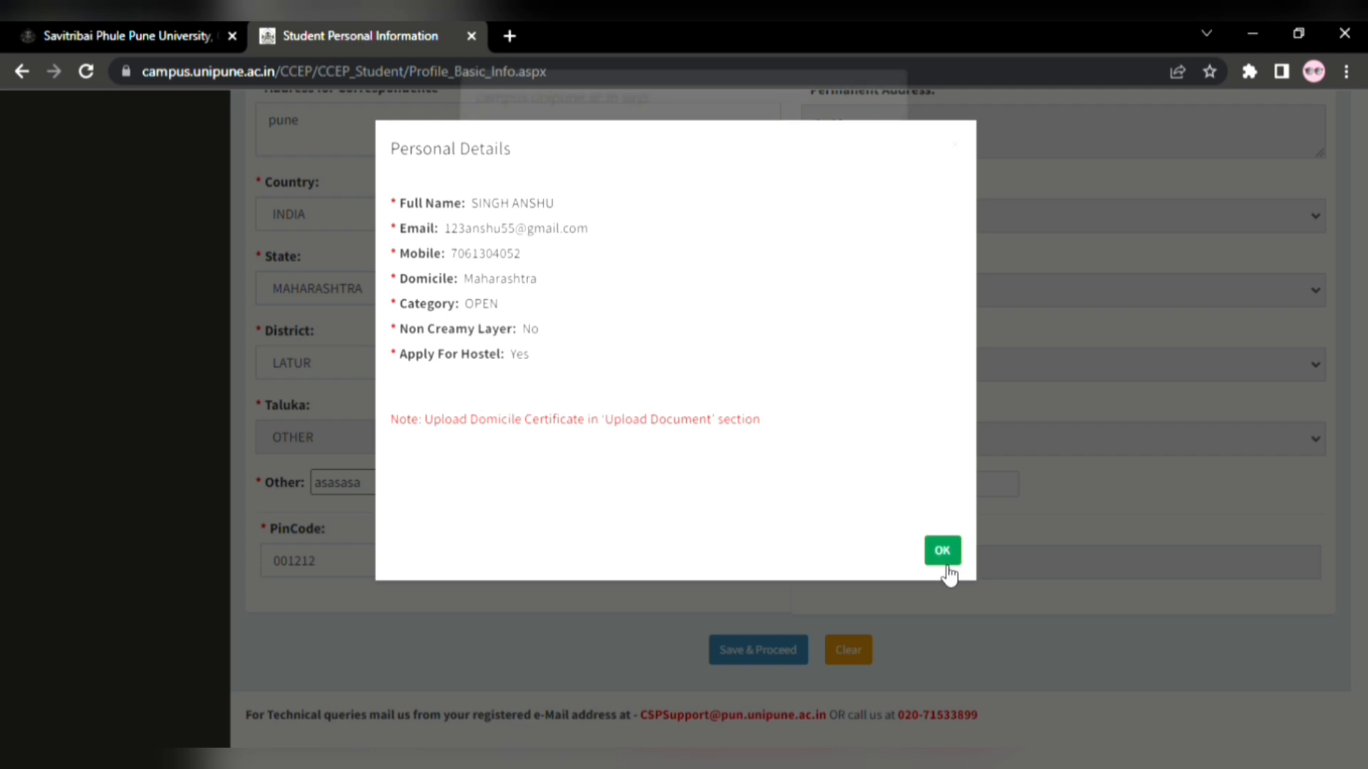
{"action": "left_click", "coordinate": [860, 183]}
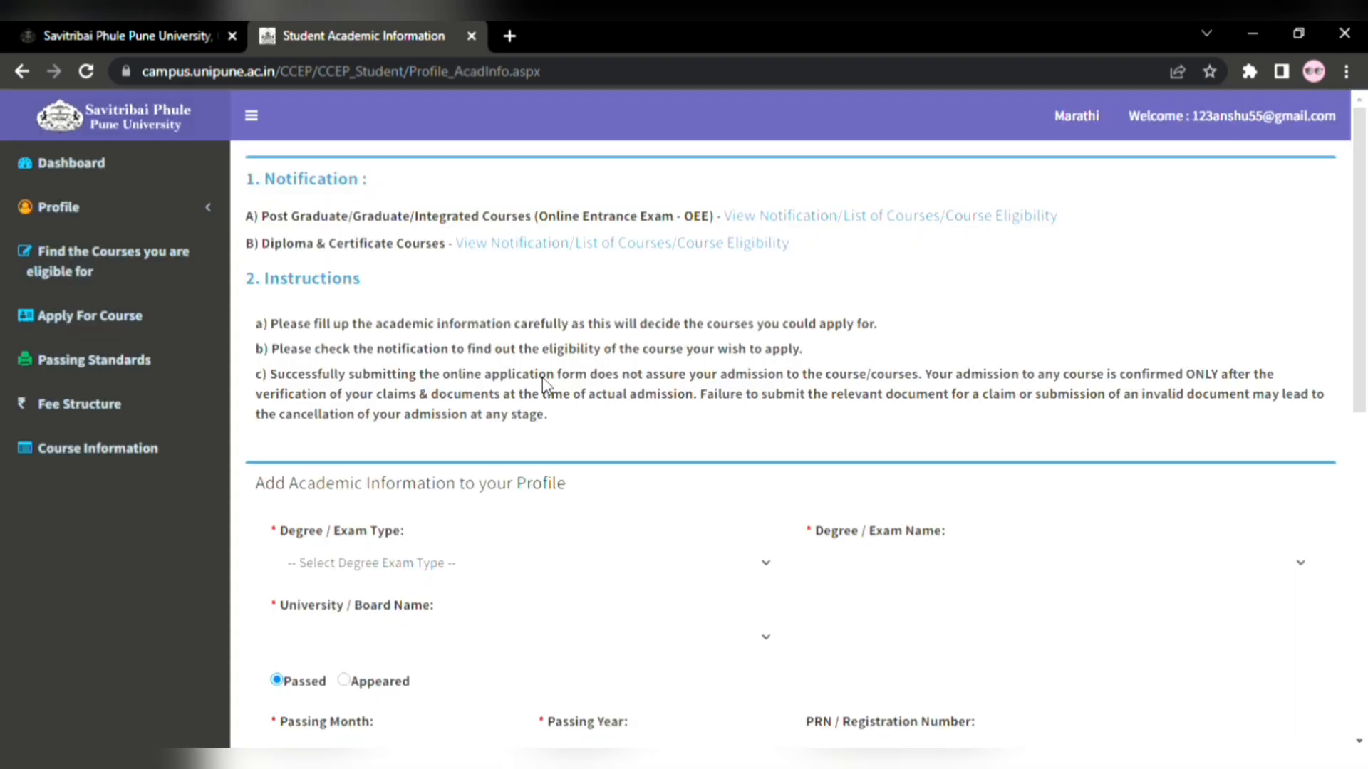
Choose HSC as exam type and name, answer Yes to local school, No to private student
{"action": "scroll", "coordinate": [641, 335], "scroll_direction": "down", "scroll_amount": 4}
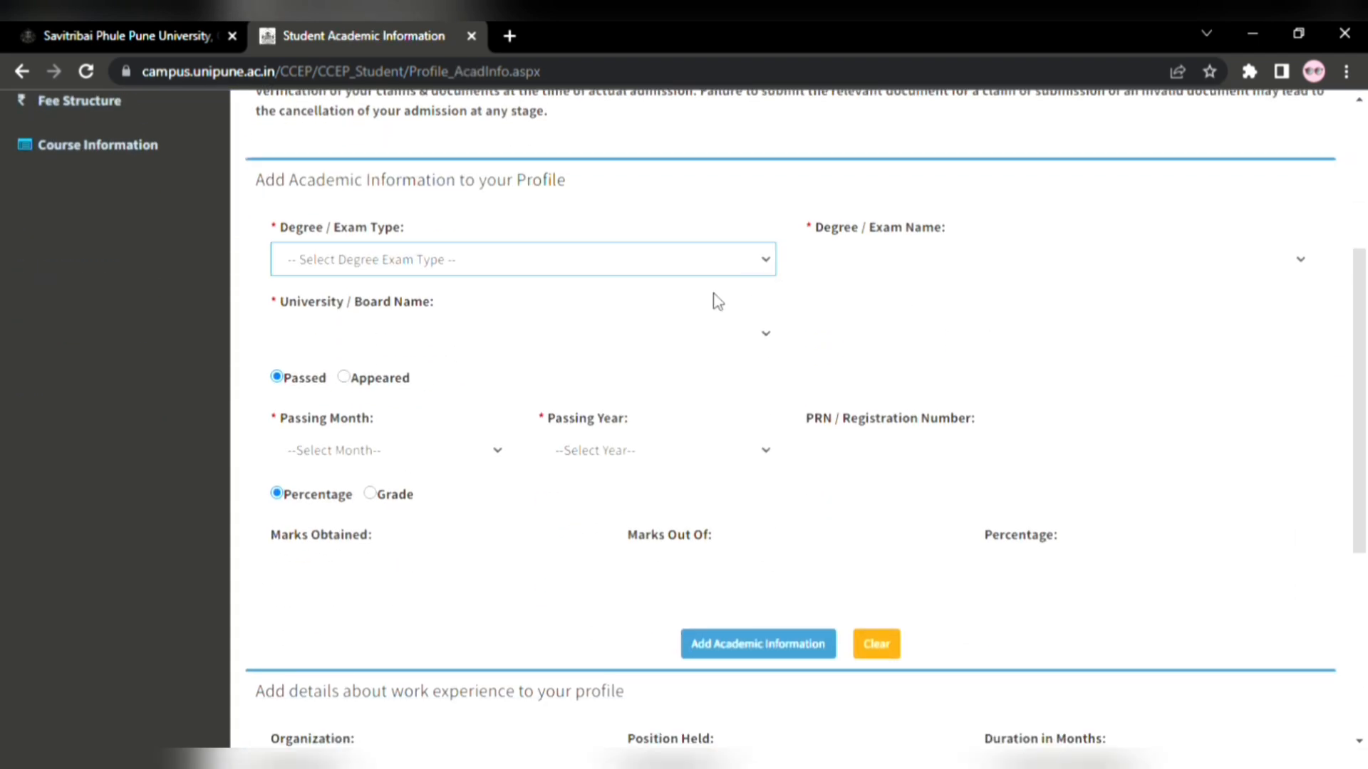
{"action": "left_click", "coordinate": [645, 382]}
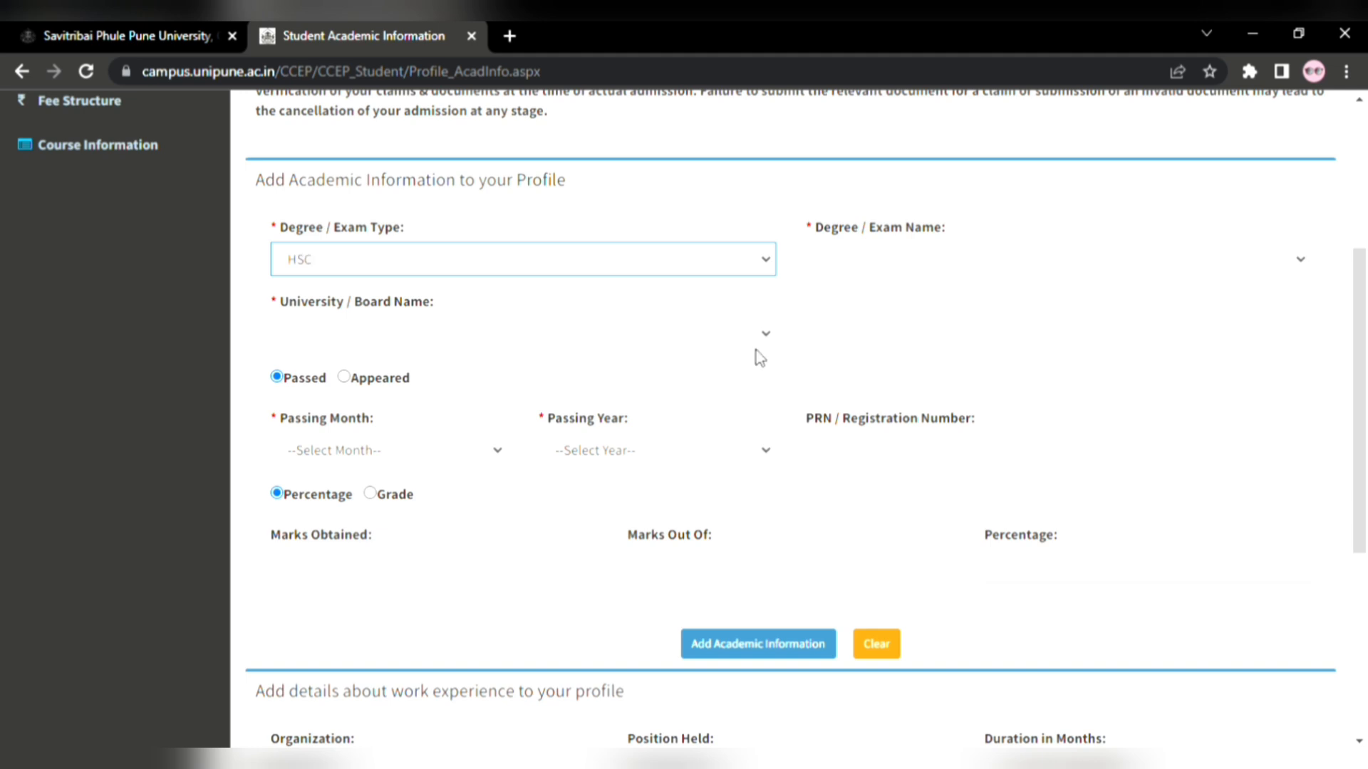
{"action": "left_click", "coordinate": [897, 265]}
{"action": "left_click", "coordinate": [898, 319]}
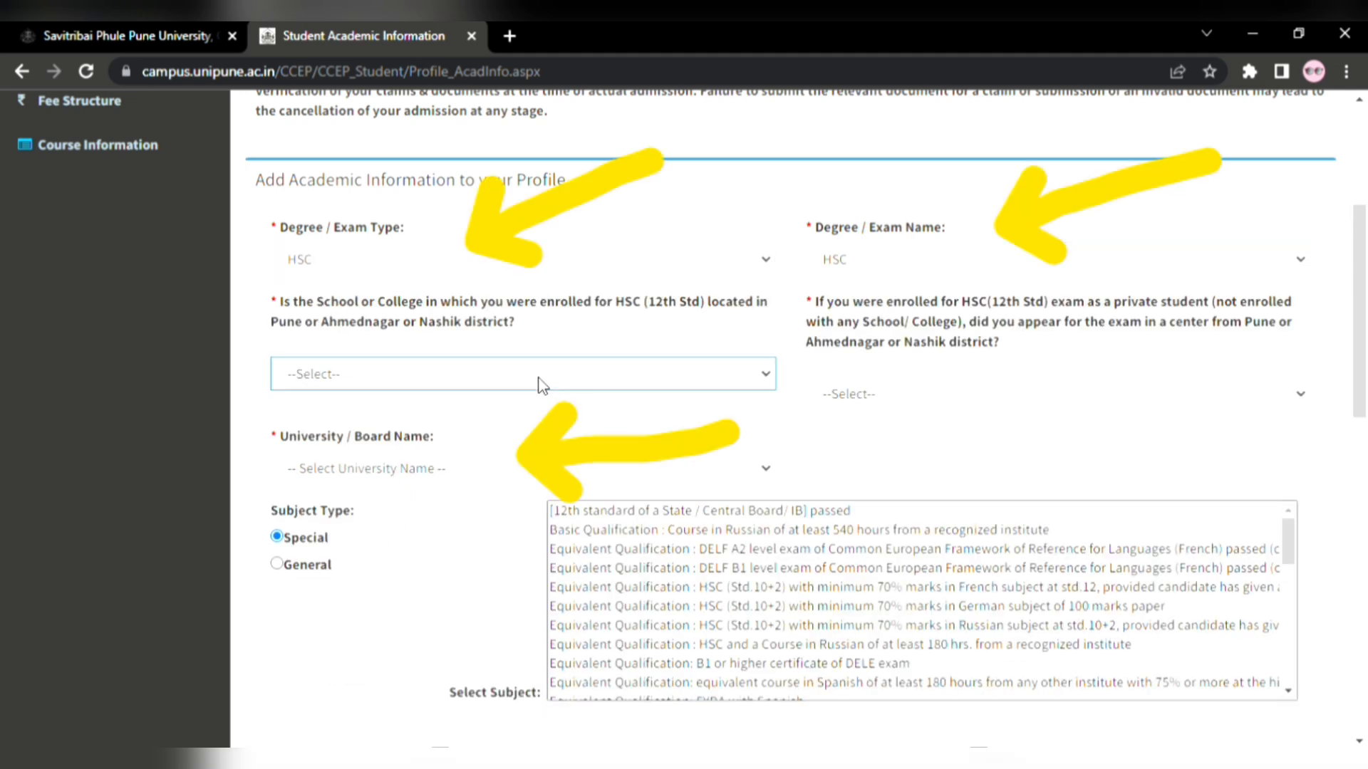
{"action": "left_click", "coordinate": [542, 399]}
{"action": "left_click", "coordinate": [826, 407]}
{"action": "left_click", "coordinate": [858, 459]}
{"action": "left_click", "coordinate": [641, 471]}
Pick CBSE board and H.S.C. (12th Std) with English, mark Appeared, and add the record
{"action": "left_click", "coordinate": [509, 141]}
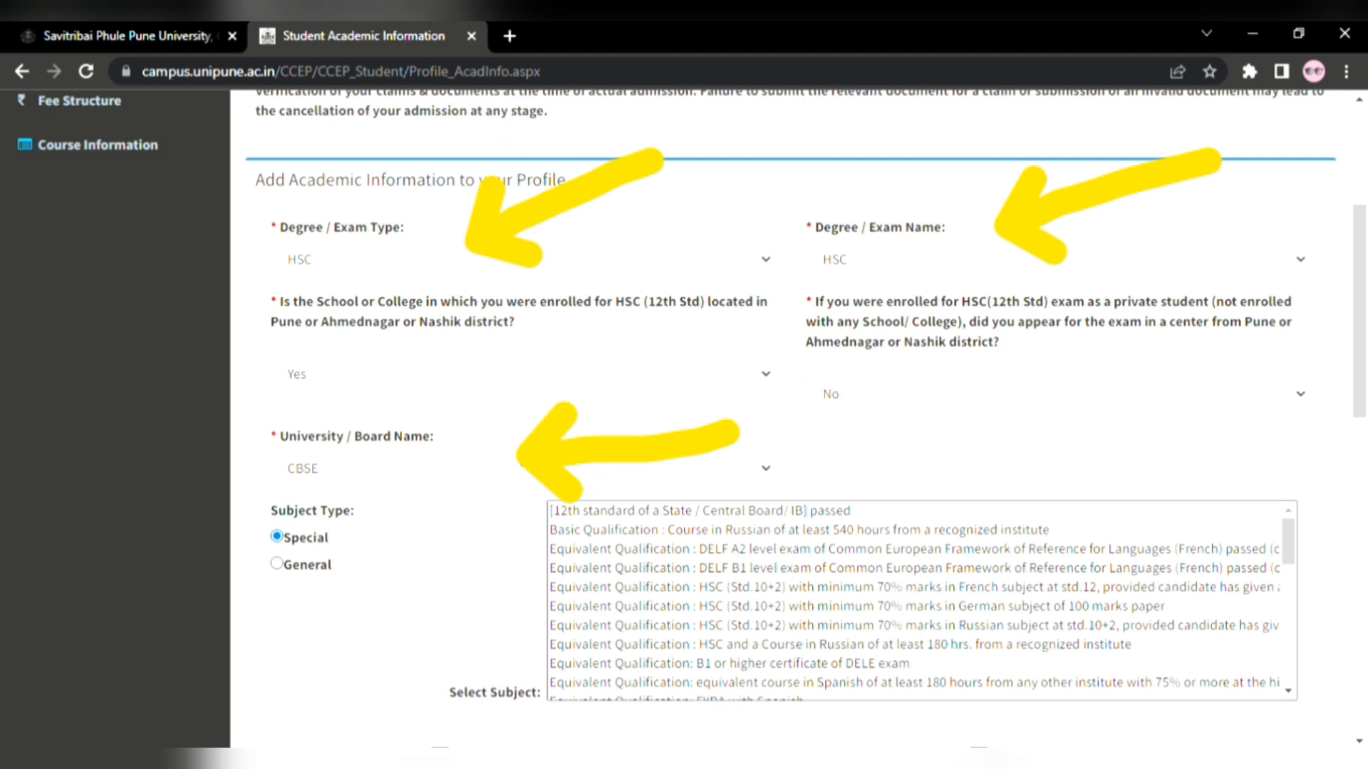
{"action": "left_click_drag", "start_coordinate": [1360, 256], "coordinate": [1360, 317]}
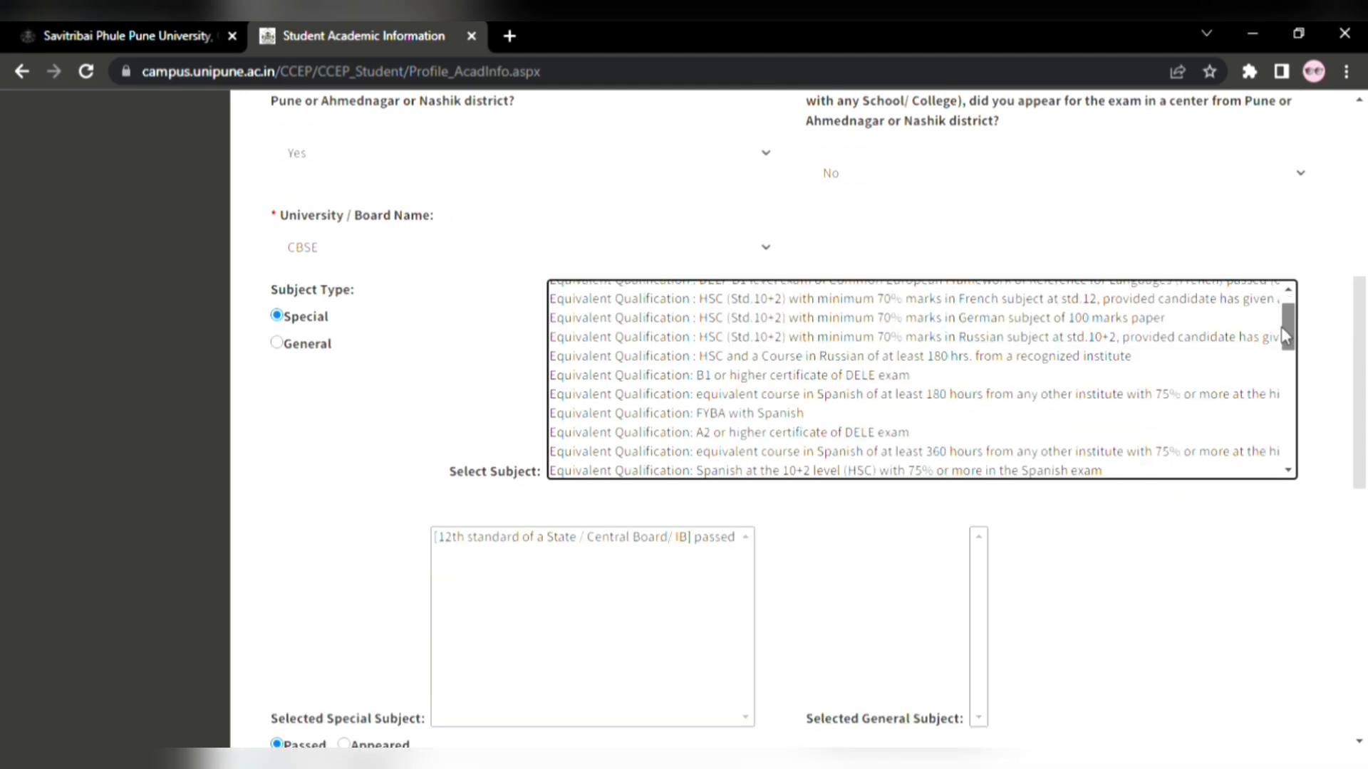
{"action": "left_click_drag", "start_coordinate": [1282, 331], "coordinate": [1281, 355]}
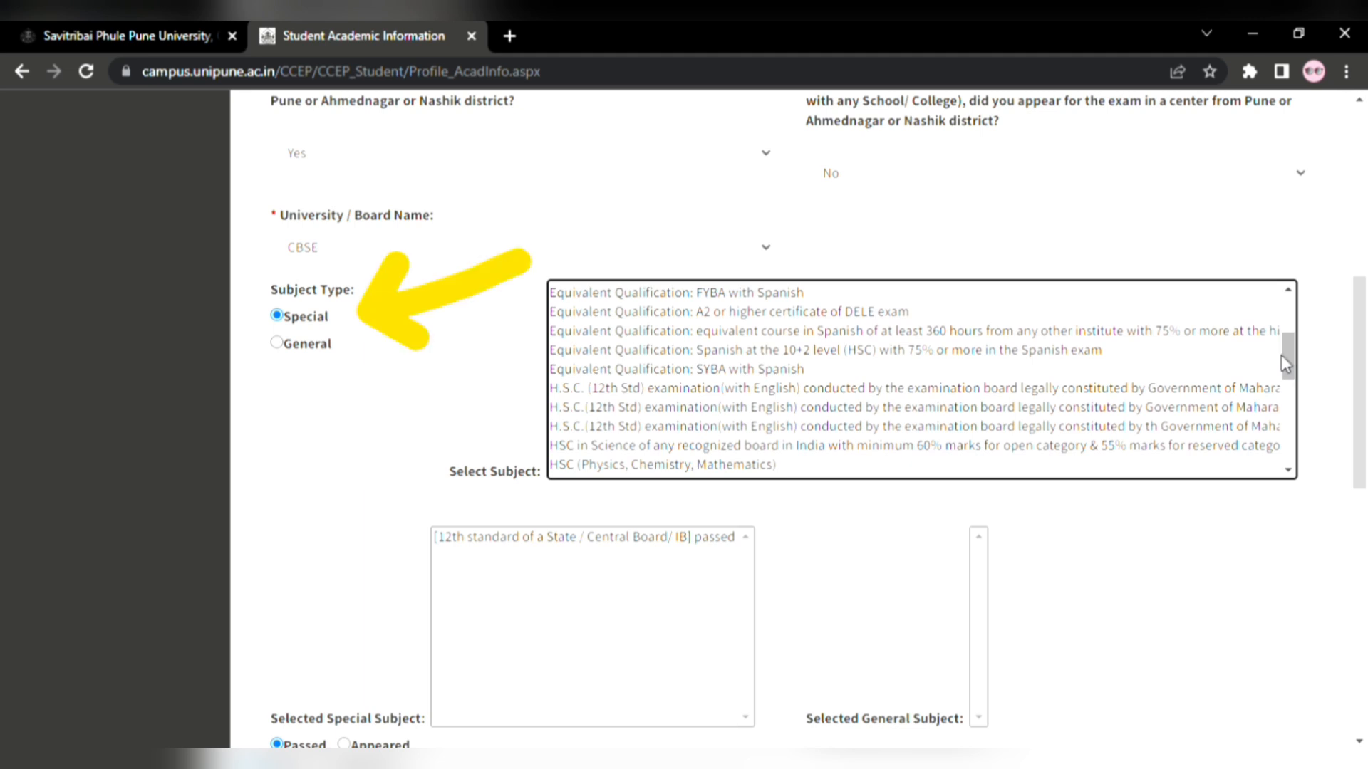
{"action": "left_click", "coordinate": [813, 388]}
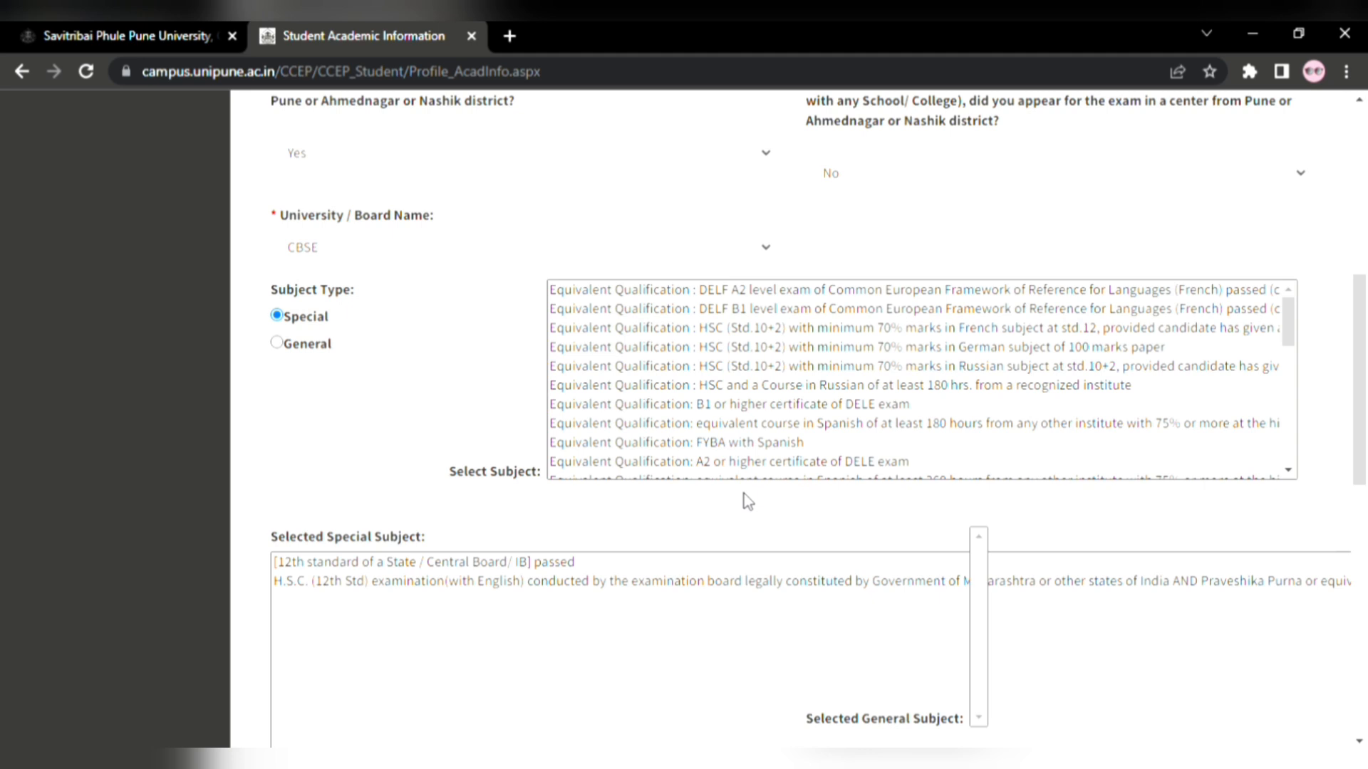
{"action": "scroll", "coordinate": [741, 498], "scroll_direction": "down", "scroll_amount": 6}
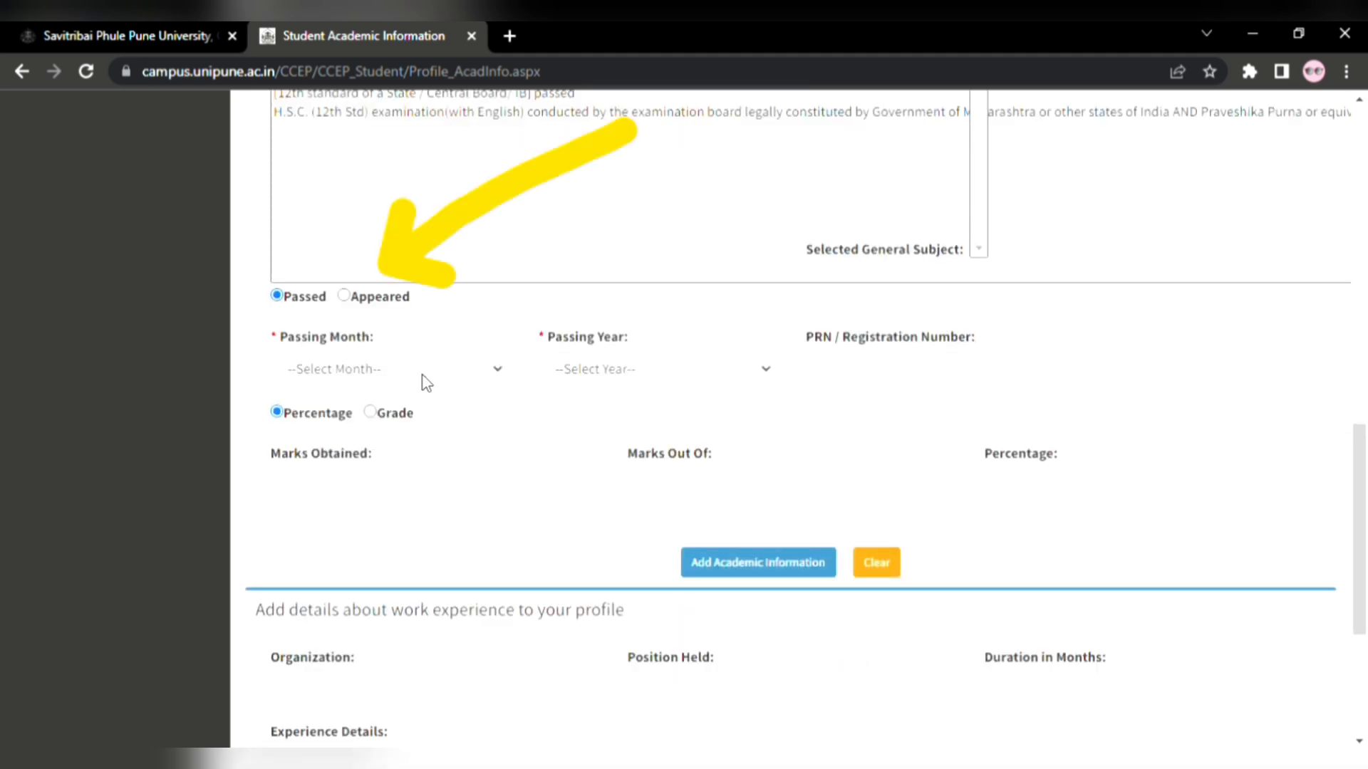
{"action": "left_click", "coordinate": [347, 298]}
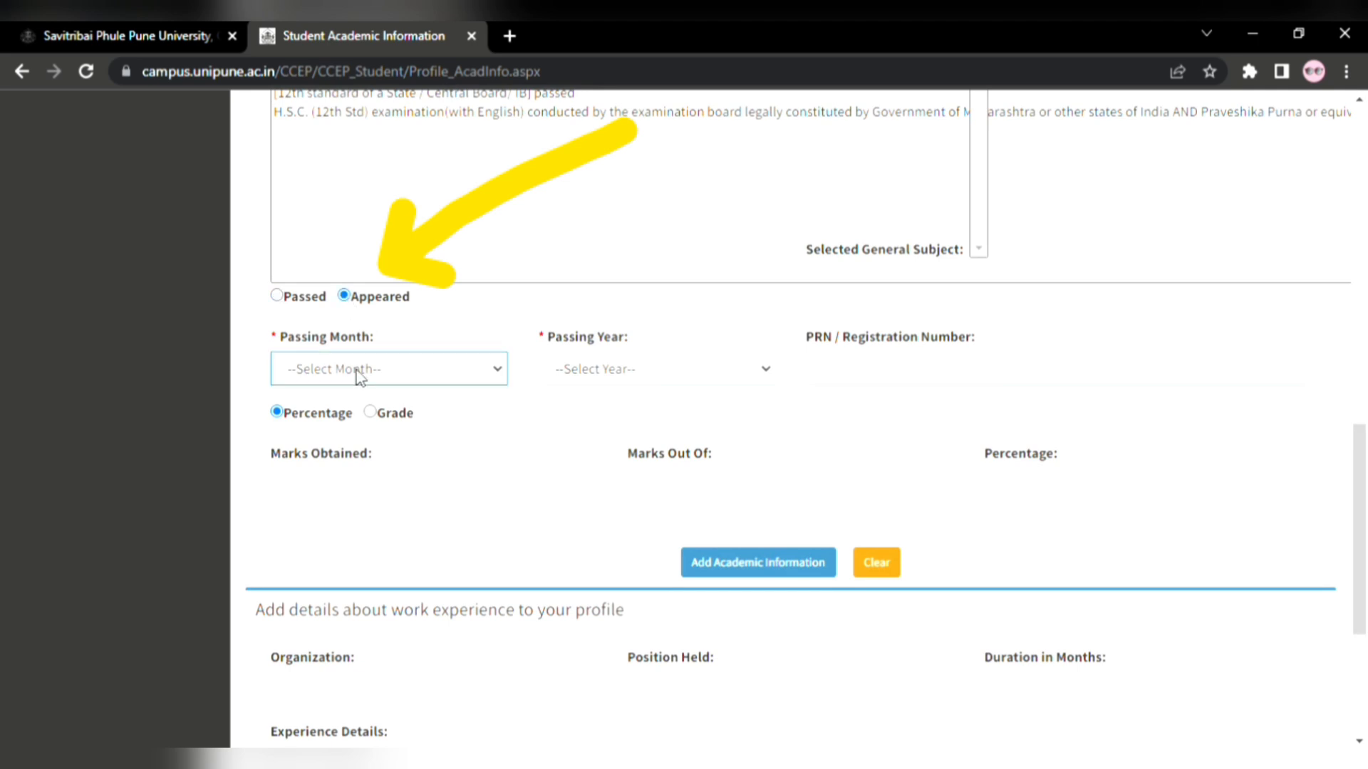
{"action": "left_click", "coordinate": [818, 374]}
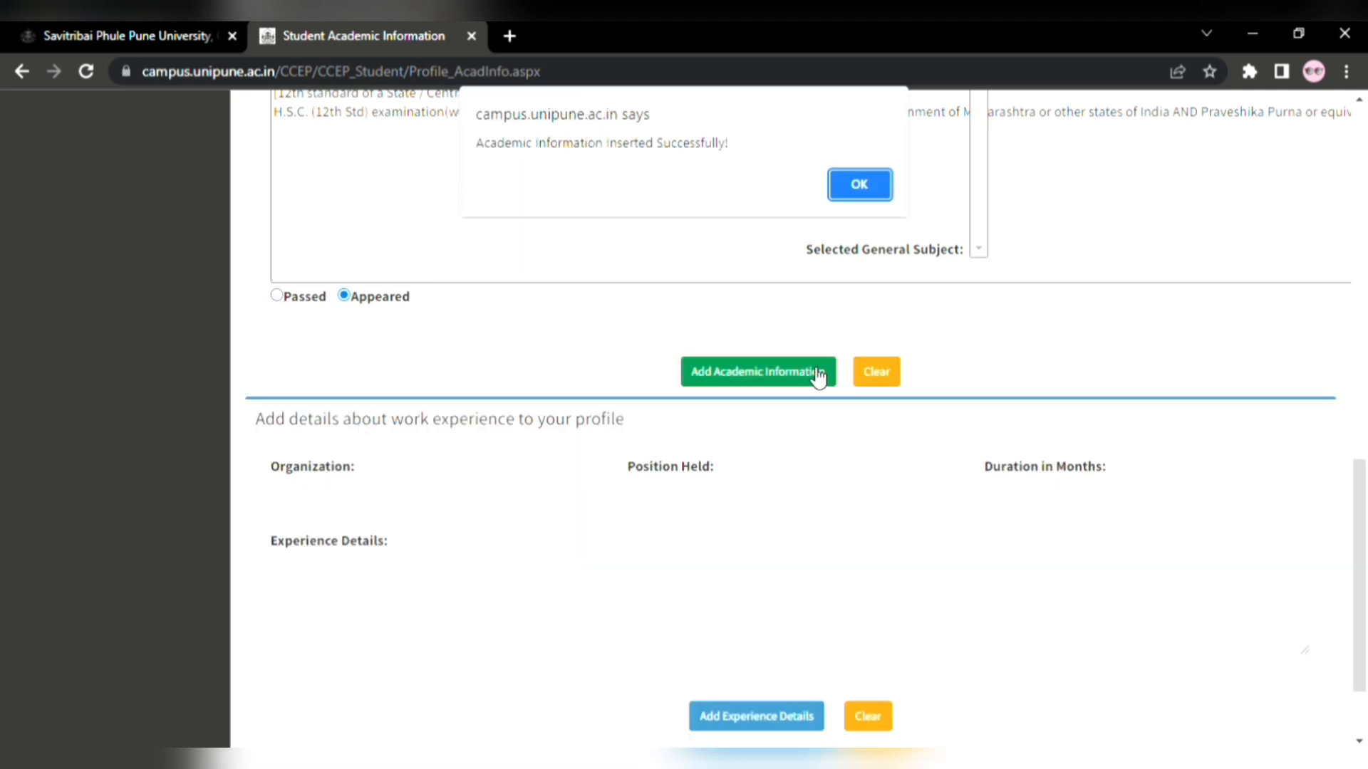
{"action": "left_click", "coordinate": [859, 183]}
{"action": "scroll", "coordinate": [787, 334], "scroll_direction": "down", "scroll_amount": 6}
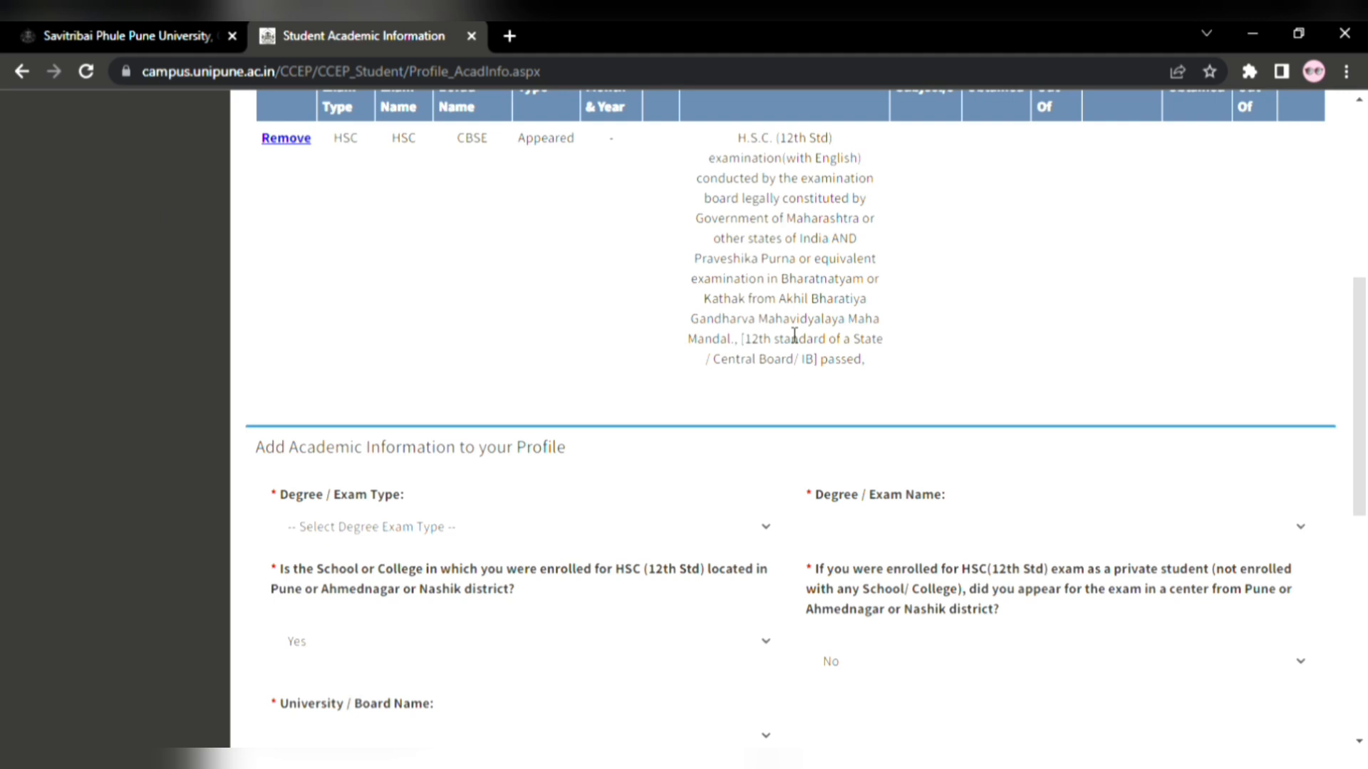
{"action": "scroll", "coordinate": [795, 334], "scroll_direction": "down", "scroll_amount": 5}
{"action": "scroll", "coordinate": [790, 340], "scroll_direction": "up", "scroll_amount": 15}
Upload the photograph as a Photograph document
{"action": "left_click", "coordinate": [53, 313]}
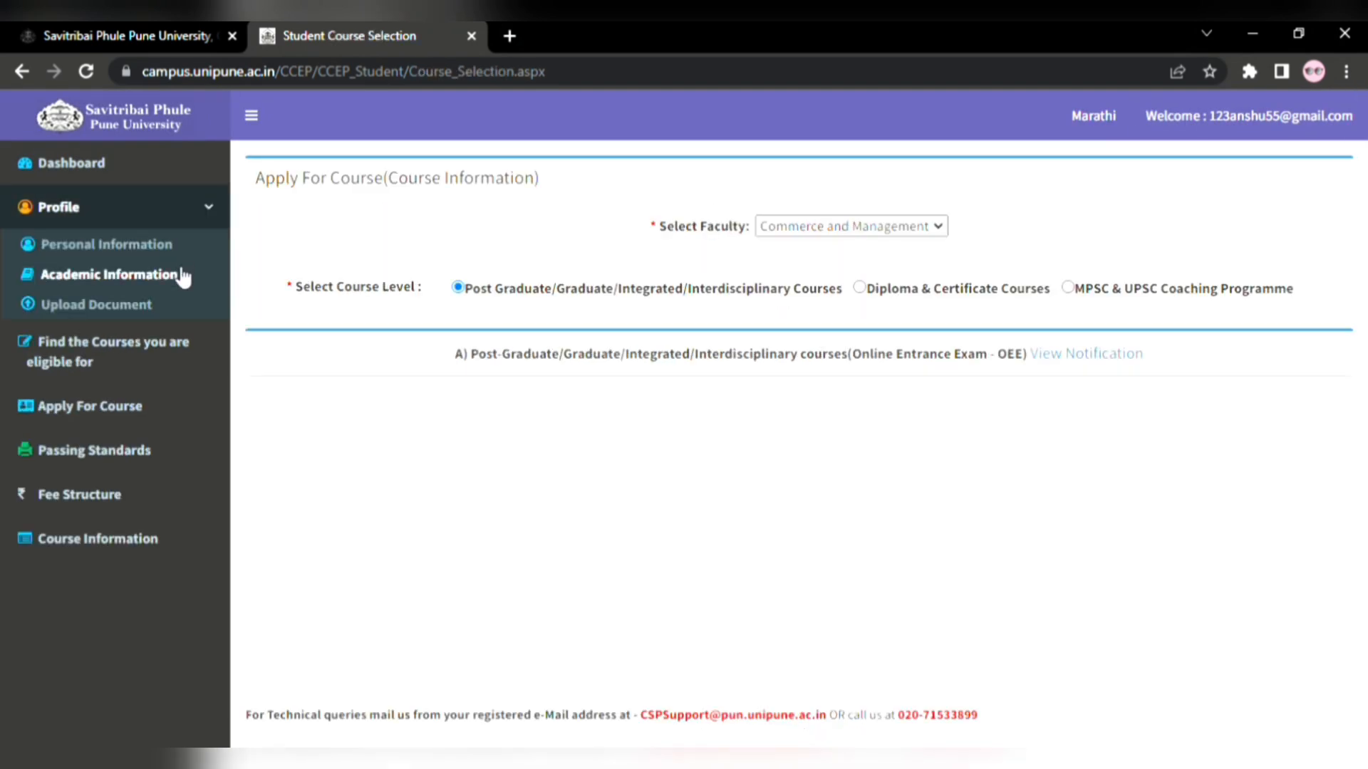
{"action": "left_click", "coordinate": [172, 306]}
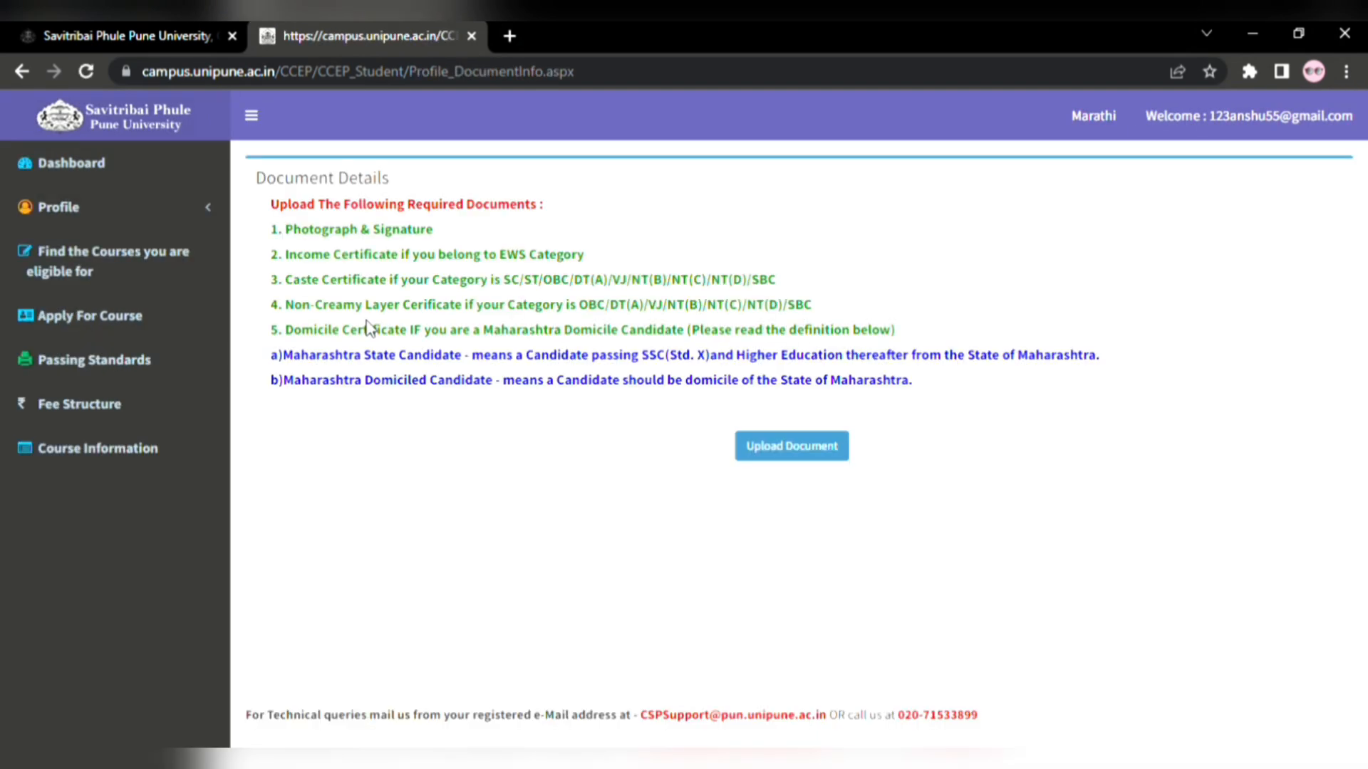
{"action": "left_click", "coordinate": [828, 447]}
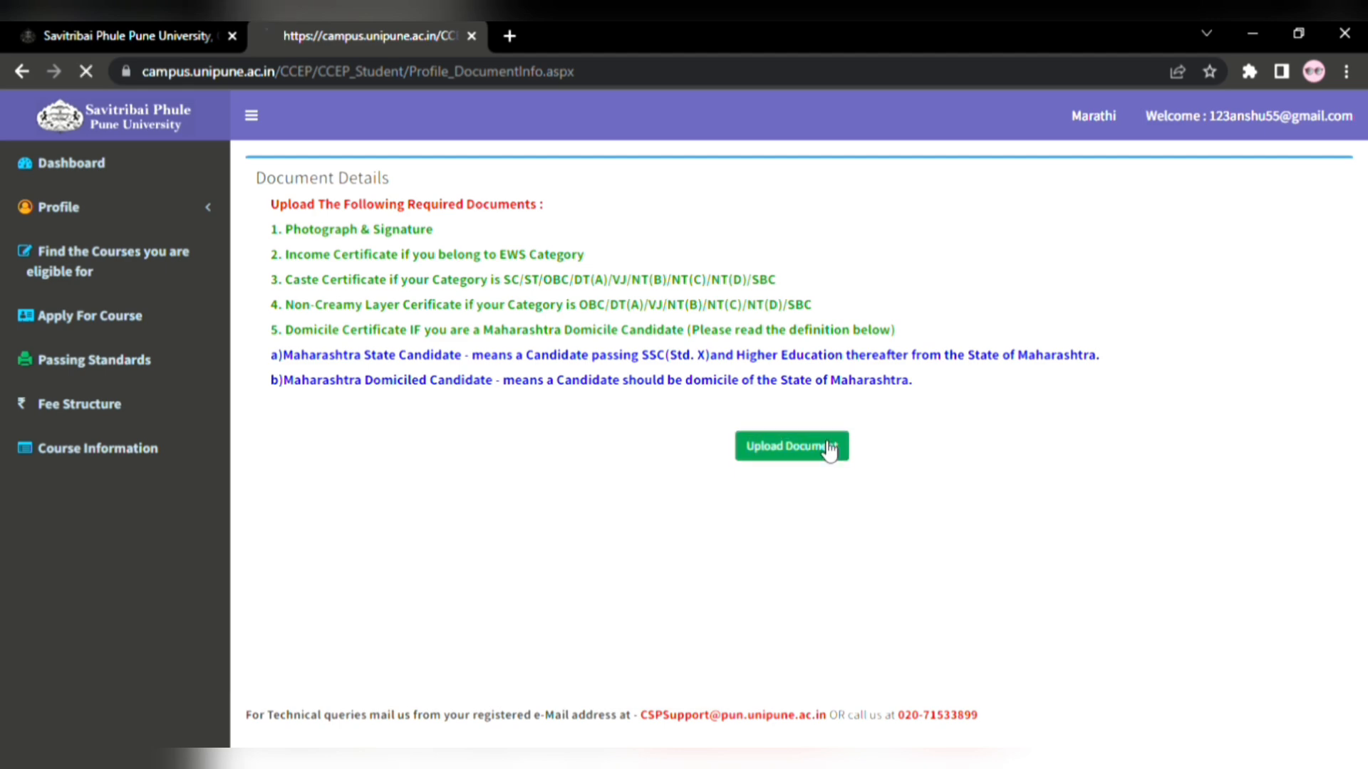
{"action": "scroll", "coordinate": [622, 445], "scroll_direction": "down", "scroll_amount": 3}
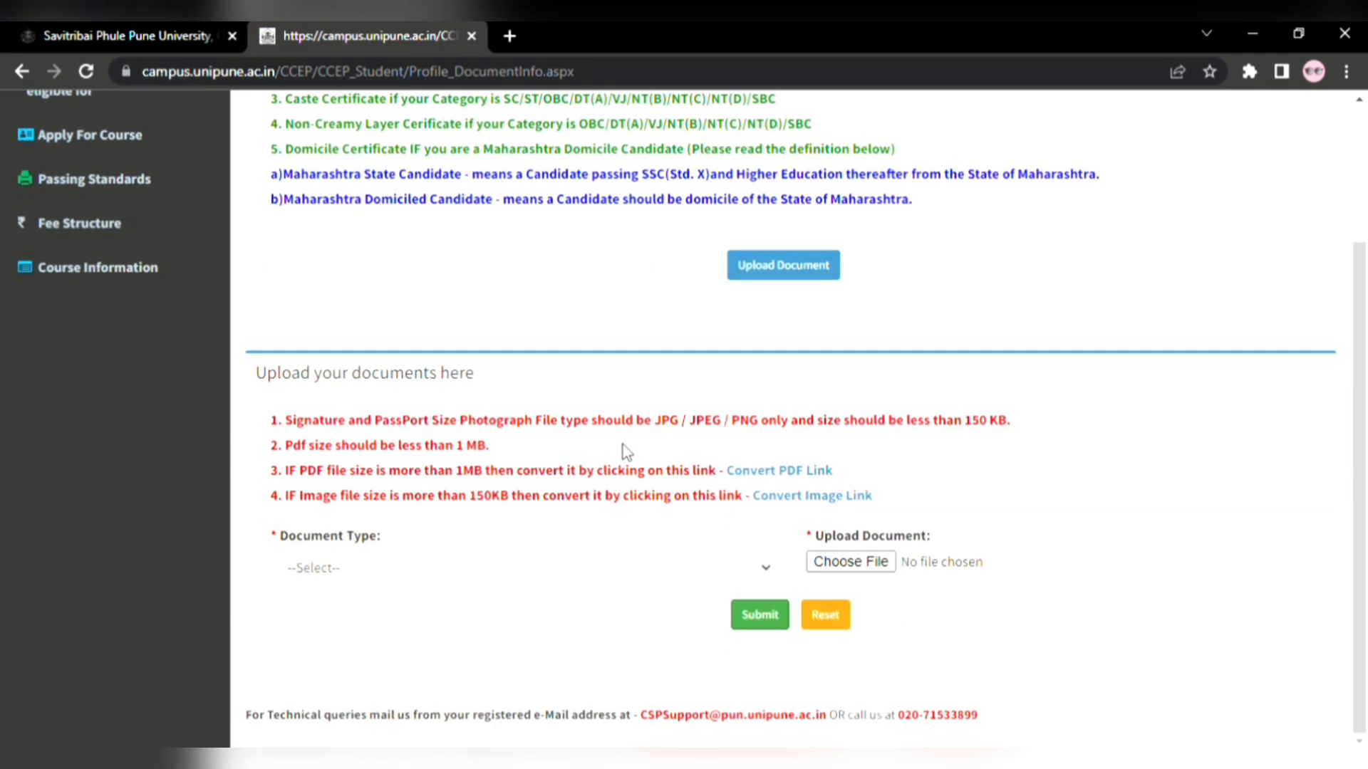
{"action": "left_click", "coordinate": [864, 565]}
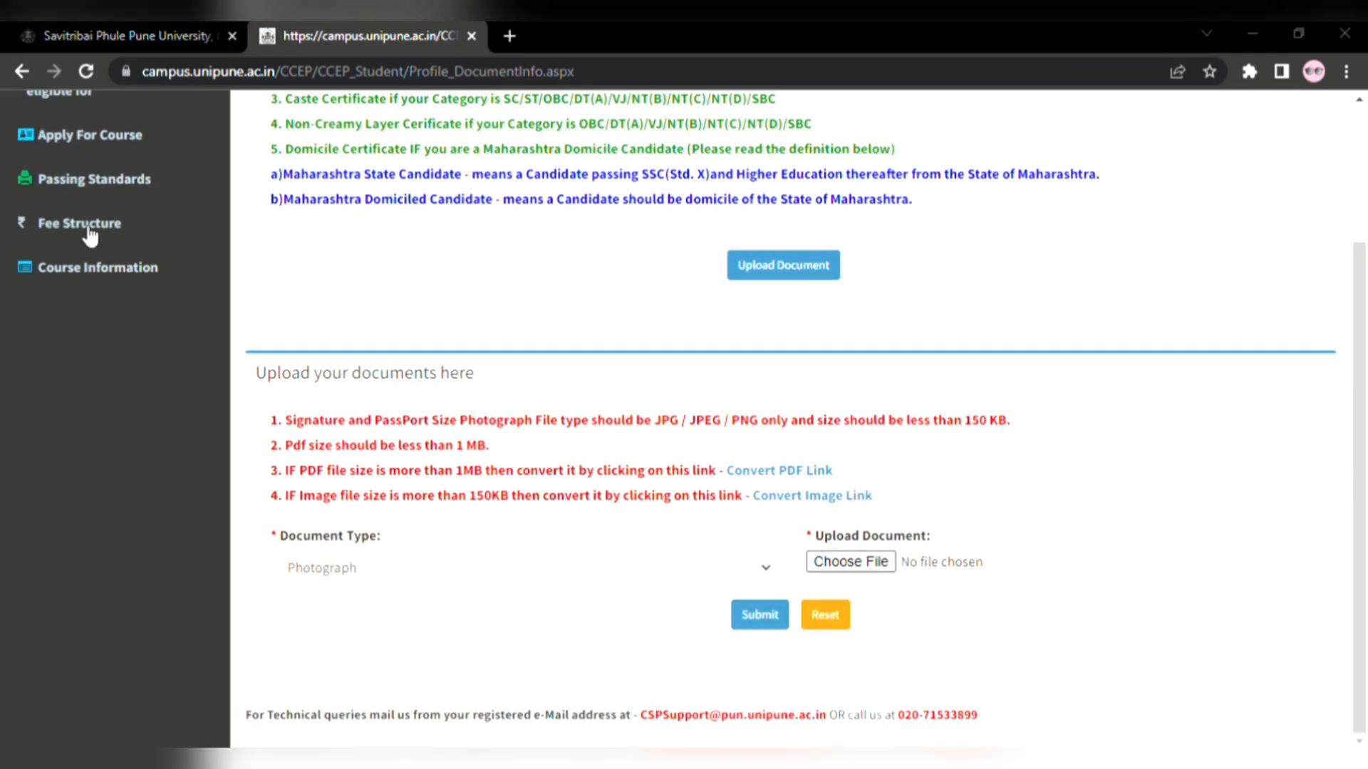
{"action": "left_click", "coordinate": [741, 617]}
{"action": "left_click", "coordinate": [840, 186]}
Upload the signature image as a Signature document, then go to Apply For Course
{"action": "scroll", "coordinate": [708, 399], "scroll_direction": "down", "scroll_amount": 3}
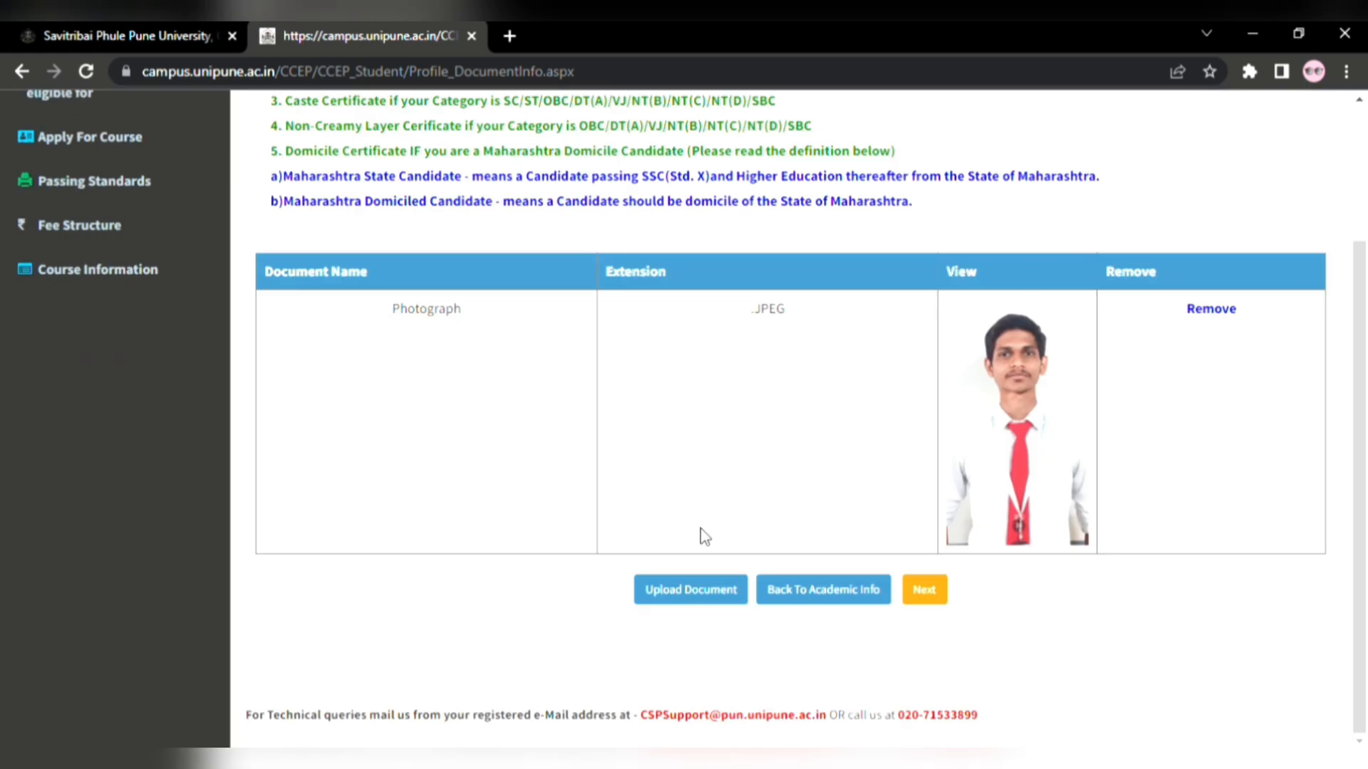
{"action": "left_click", "coordinate": [704, 596]}
{"action": "scroll", "coordinate": [705, 516], "scroll_direction": "down", "scroll_amount": 5}
{"action": "left_click", "coordinate": [590, 602]}
{"action": "left_click", "coordinate": [500, 310]}
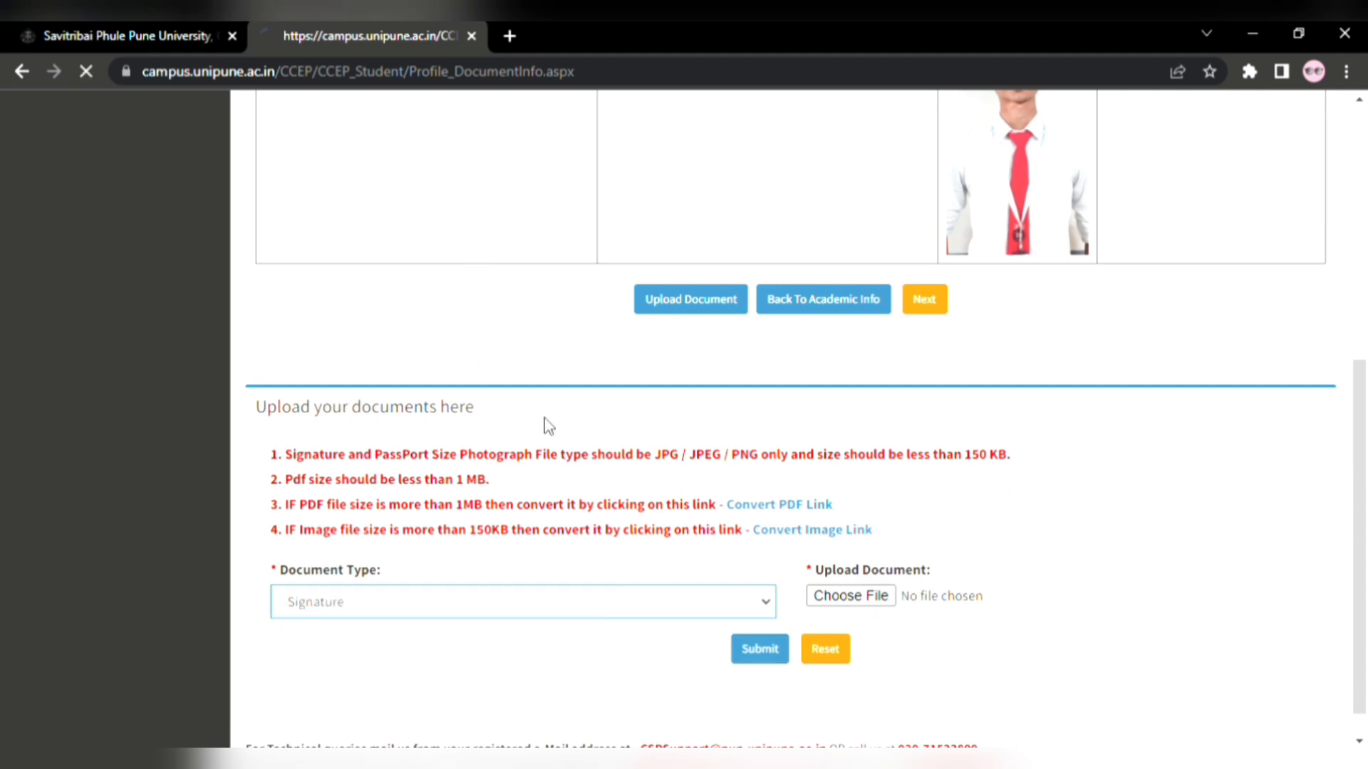
{"action": "scroll", "coordinate": [510, 554], "scroll_direction": "down", "scroll_amount": 6}
{"action": "left_click", "coordinate": [835, 567]}
{"action": "double_click", "coordinate": [323, 263]}
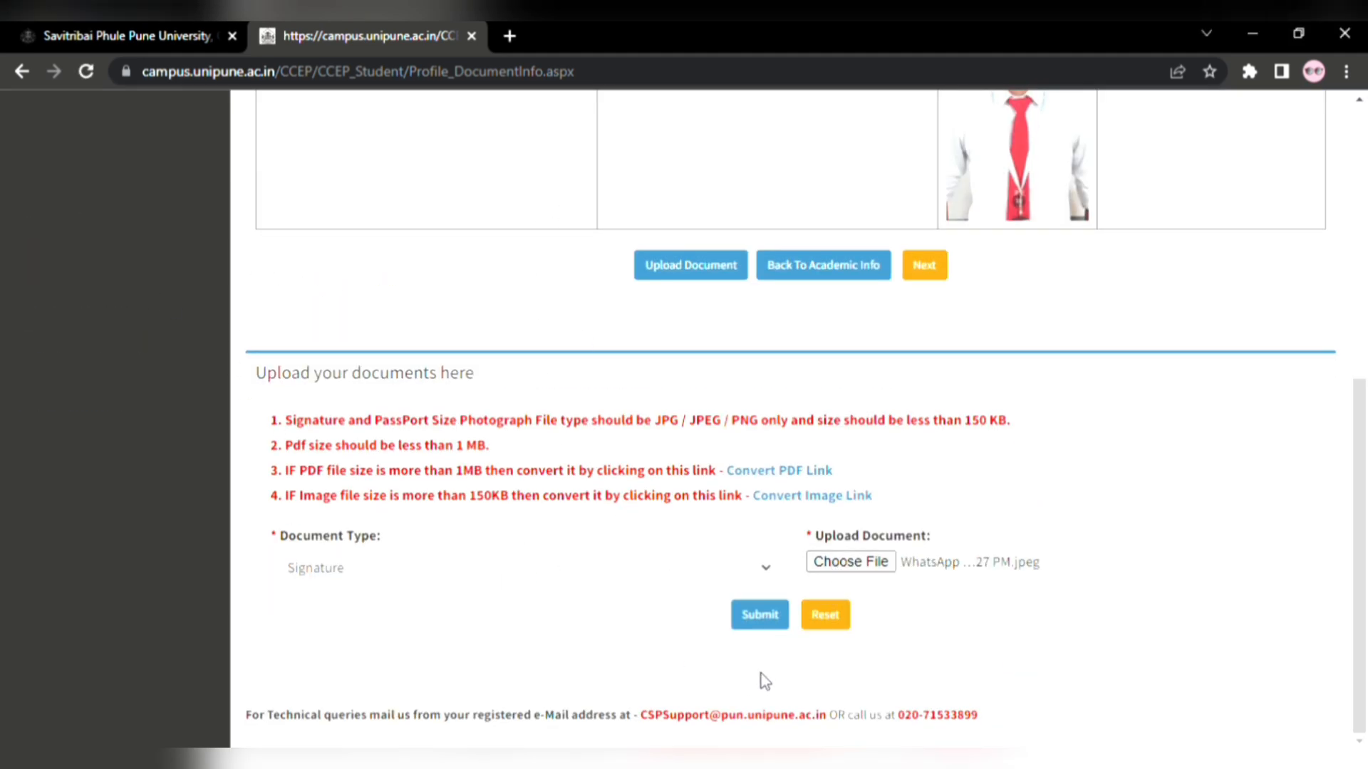
{"action": "left_click", "coordinate": [766, 621]}
{"action": "key", "text": "Return"}
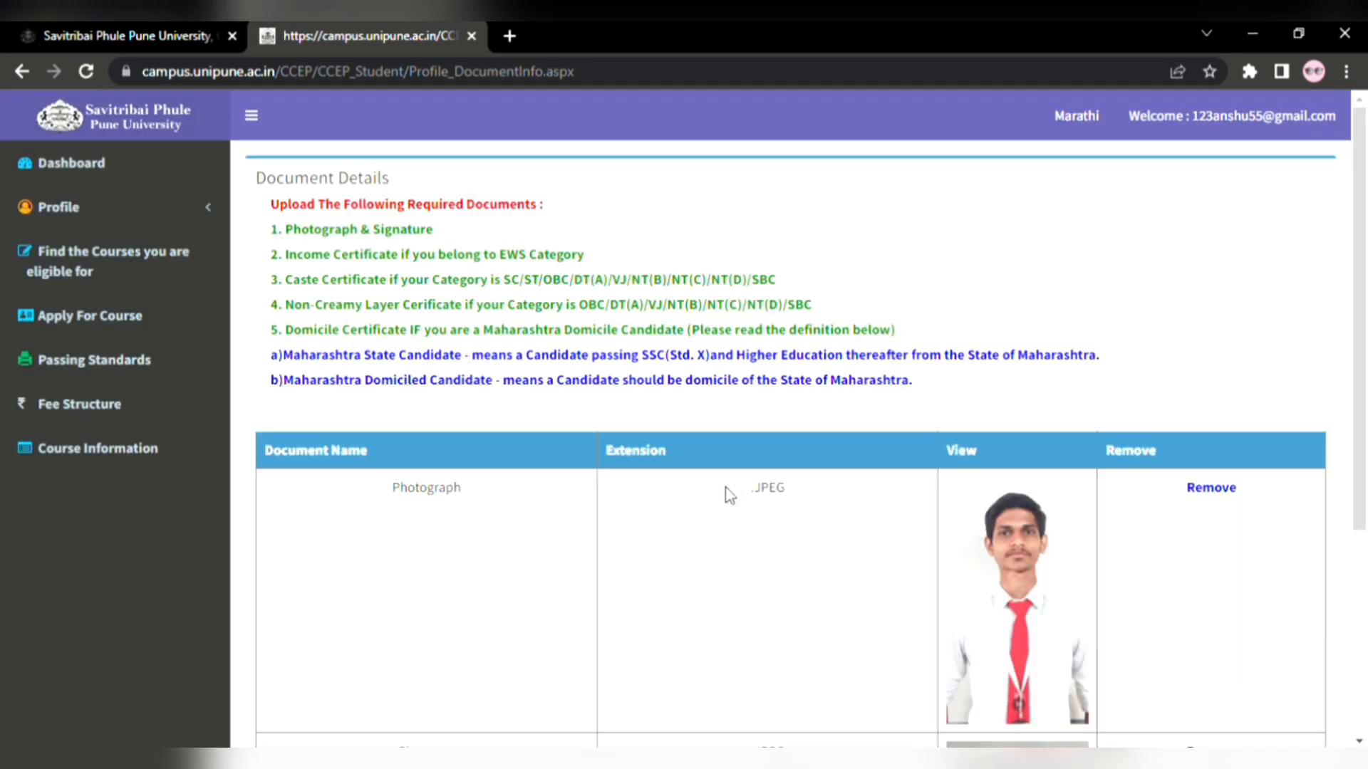
{"action": "left_click", "coordinate": [795, 603]}
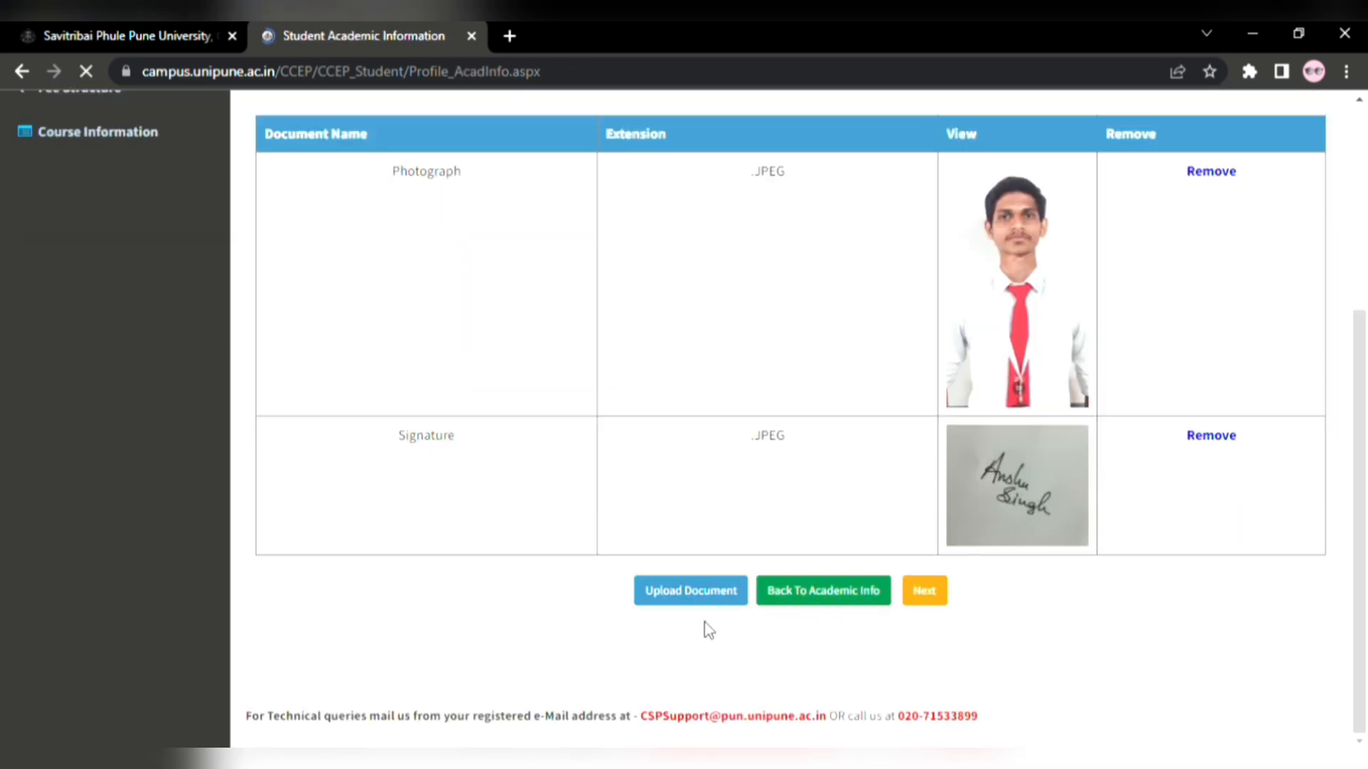
{"action": "left_click", "coordinate": [132, 325]}
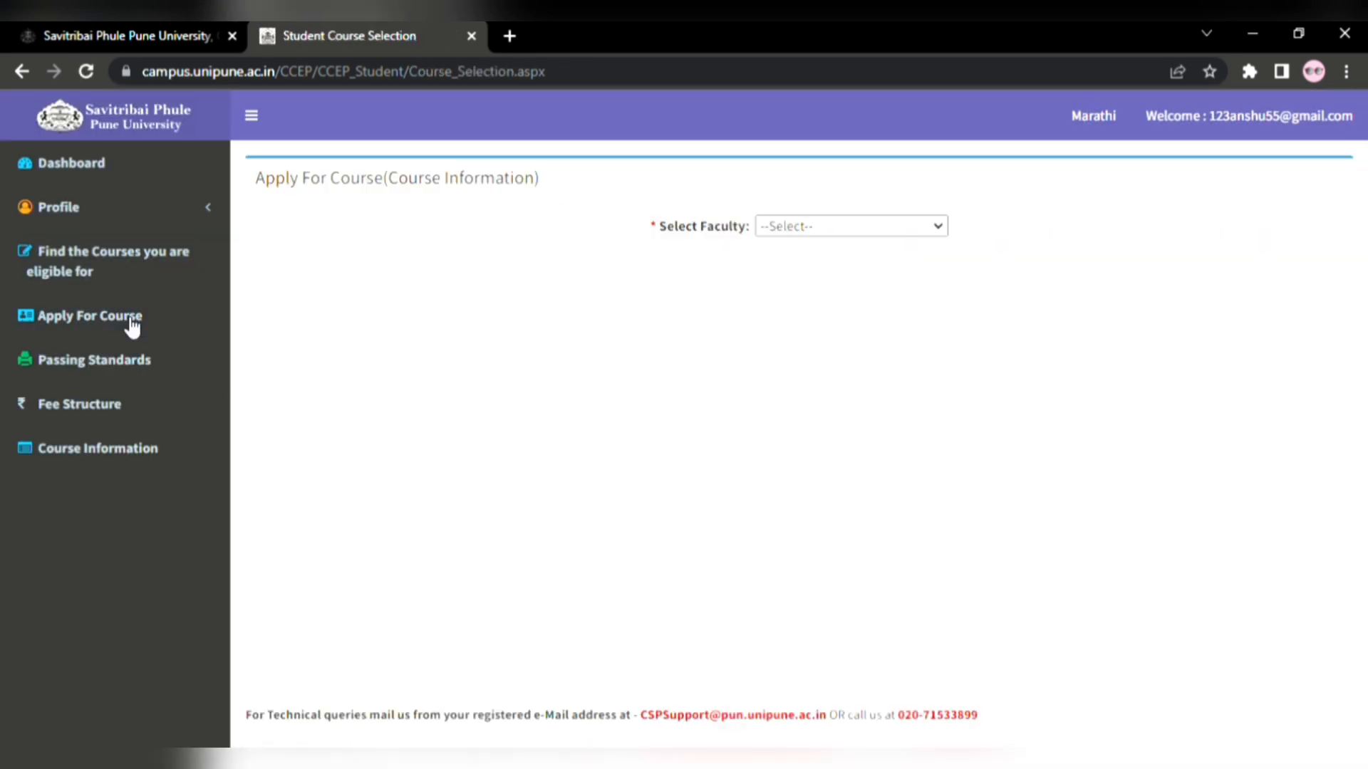
Find B.B.A. (Hospitality and Facilities Management) under Commerce and Management, Post Graduate level, and start applying
{"action": "left_click", "coordinate": [883, 296]}
{"action": "left_click", "coordinate": [456, 289]}
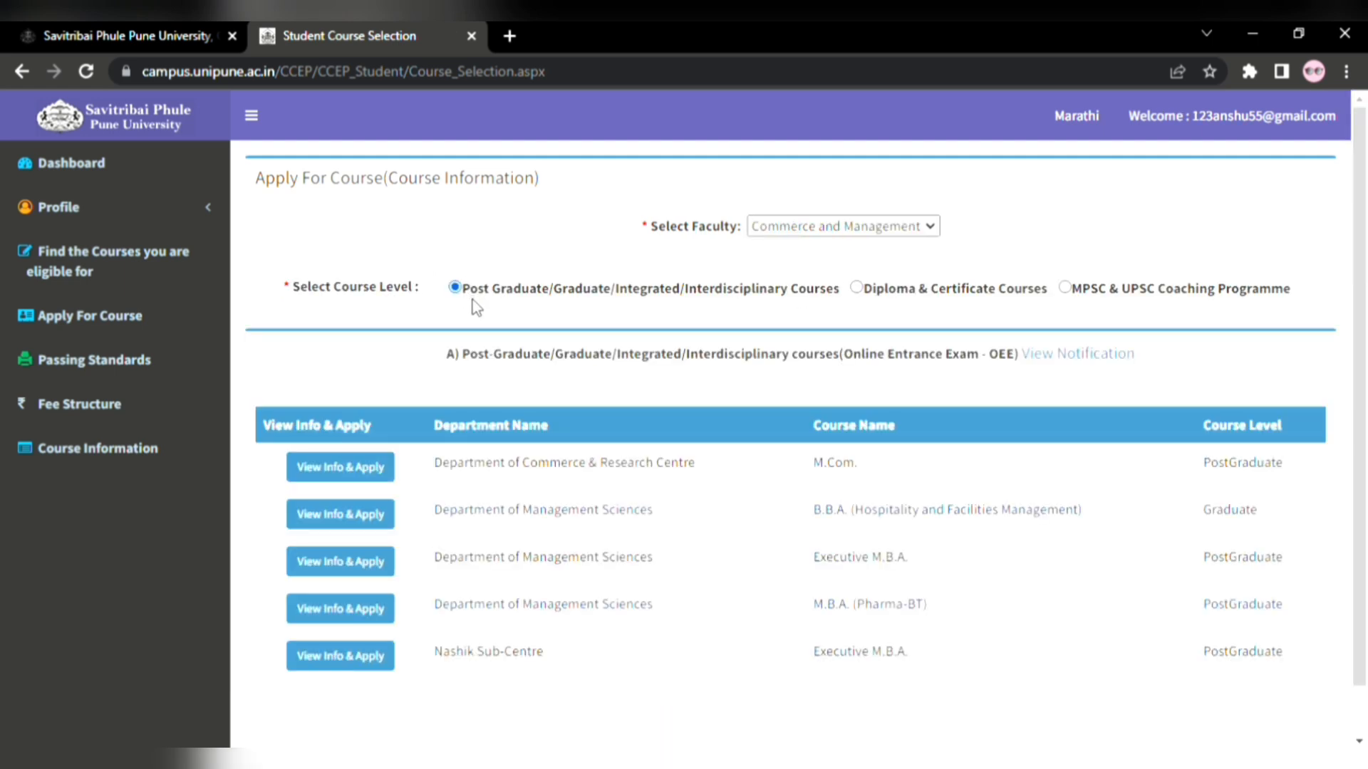
{"action": "left_click", "coordinate": [329, 525]}
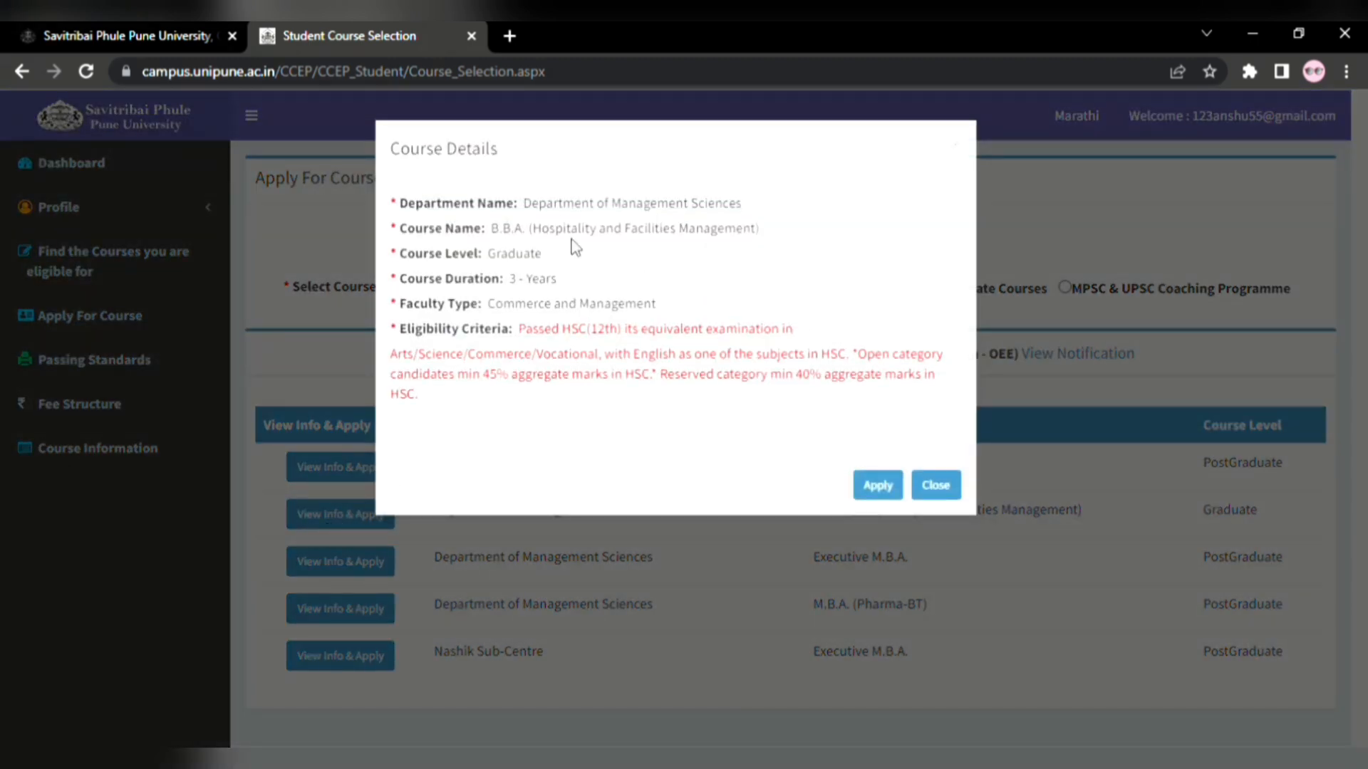
{"action": "left_click", "coordinate": [880, 487]}
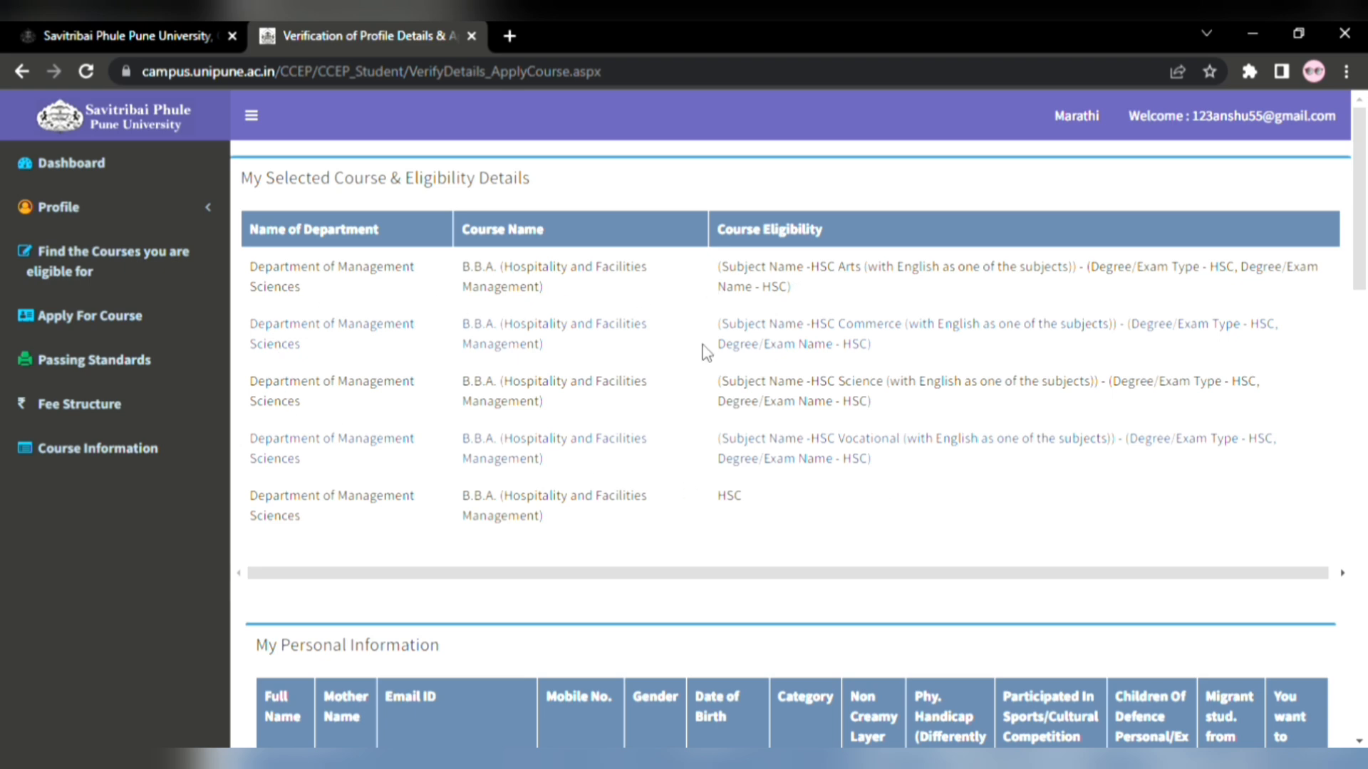
Choose Pune as the exam centre, accept the declaration and confirm the application
{"action": "scroll", "coordinate": [706, 365], "scroll_direction": "down", "scroll_amount": 20}
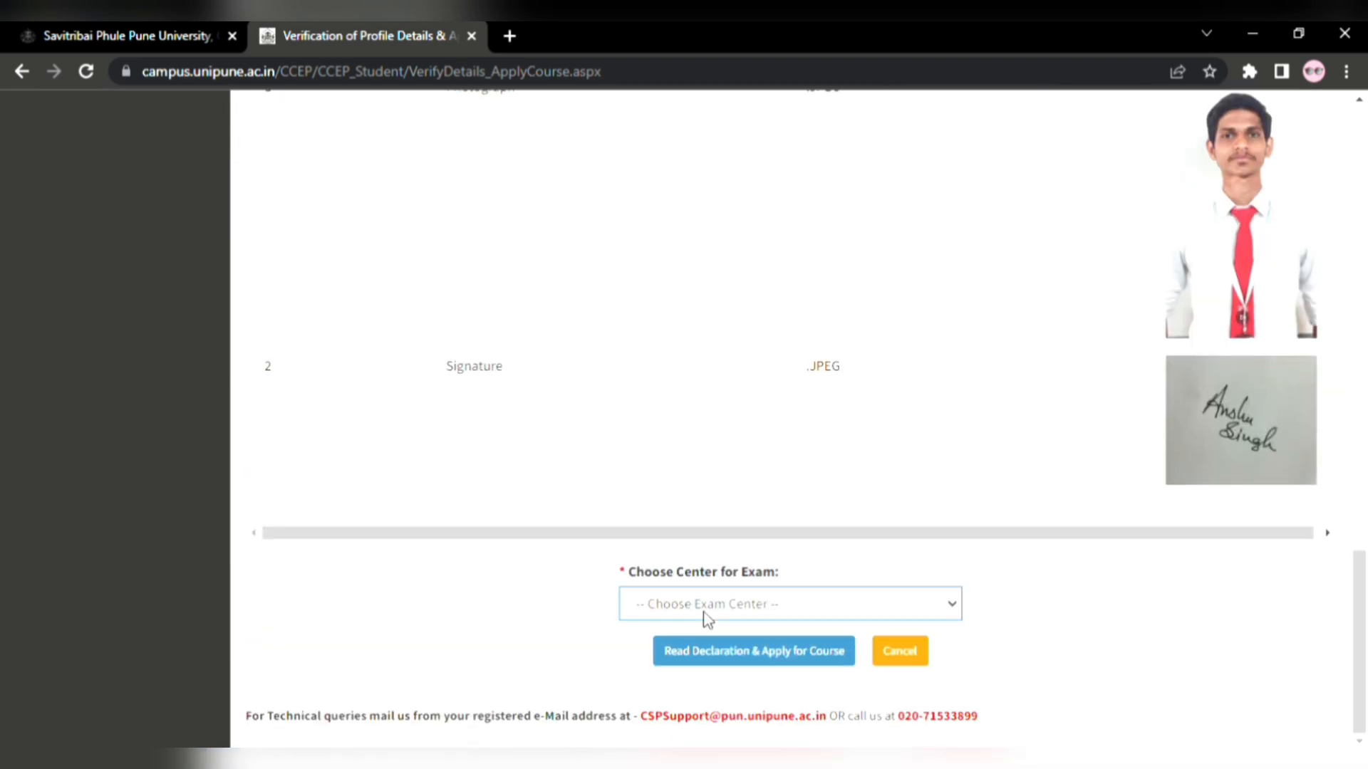
{"action": "left_click", "coordinate": [728, 520]}
{"action": "left_click", "coordinate": [746, 650]}
{"action": "scroll", "coordinate": [757, 572], "scroll_direction": "down", "scroll_amount": 2}
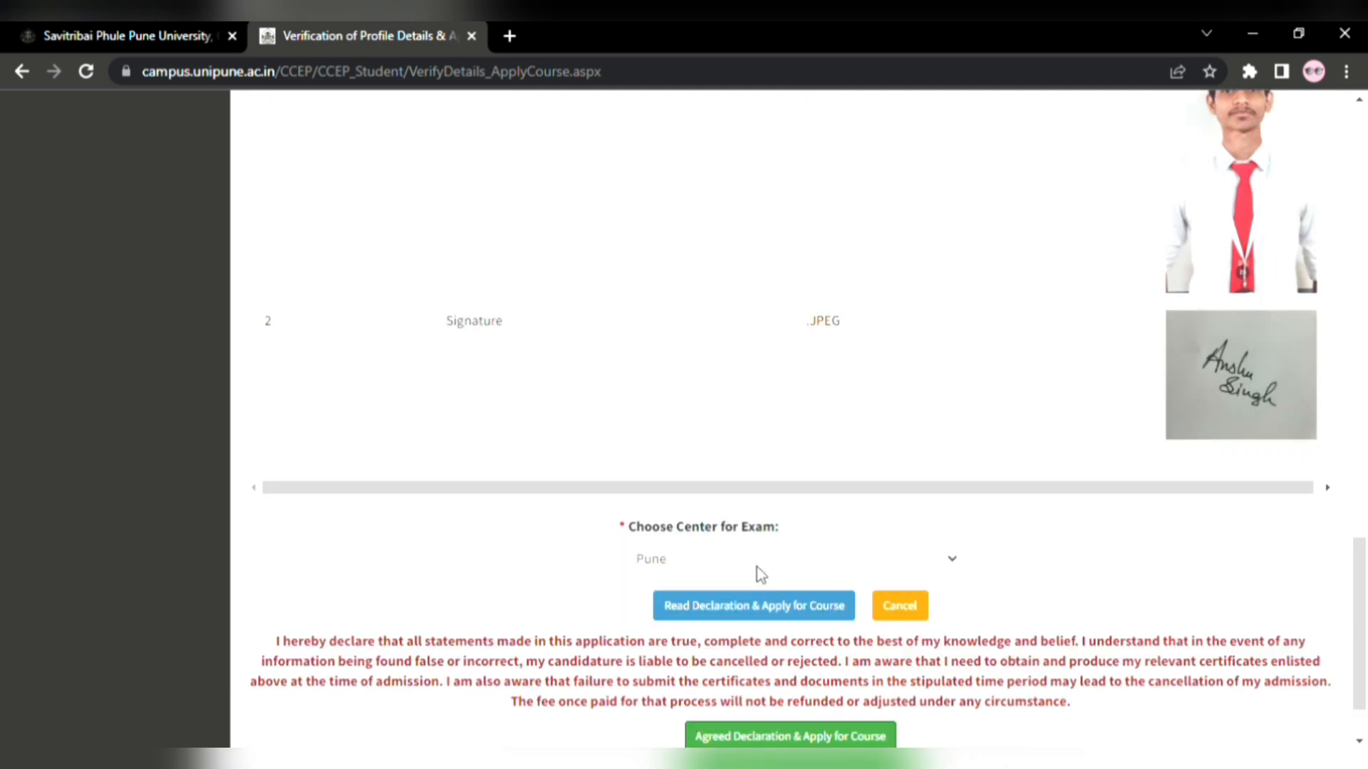
{"action": "left_click", "coordinate": [756, 650]}
{"action": "left_click", "coordinate": [781, 225]}
{"action": "scroll", "coordinate": [744, 513], "scroll_direction": "down", "scroll_amount": 5}
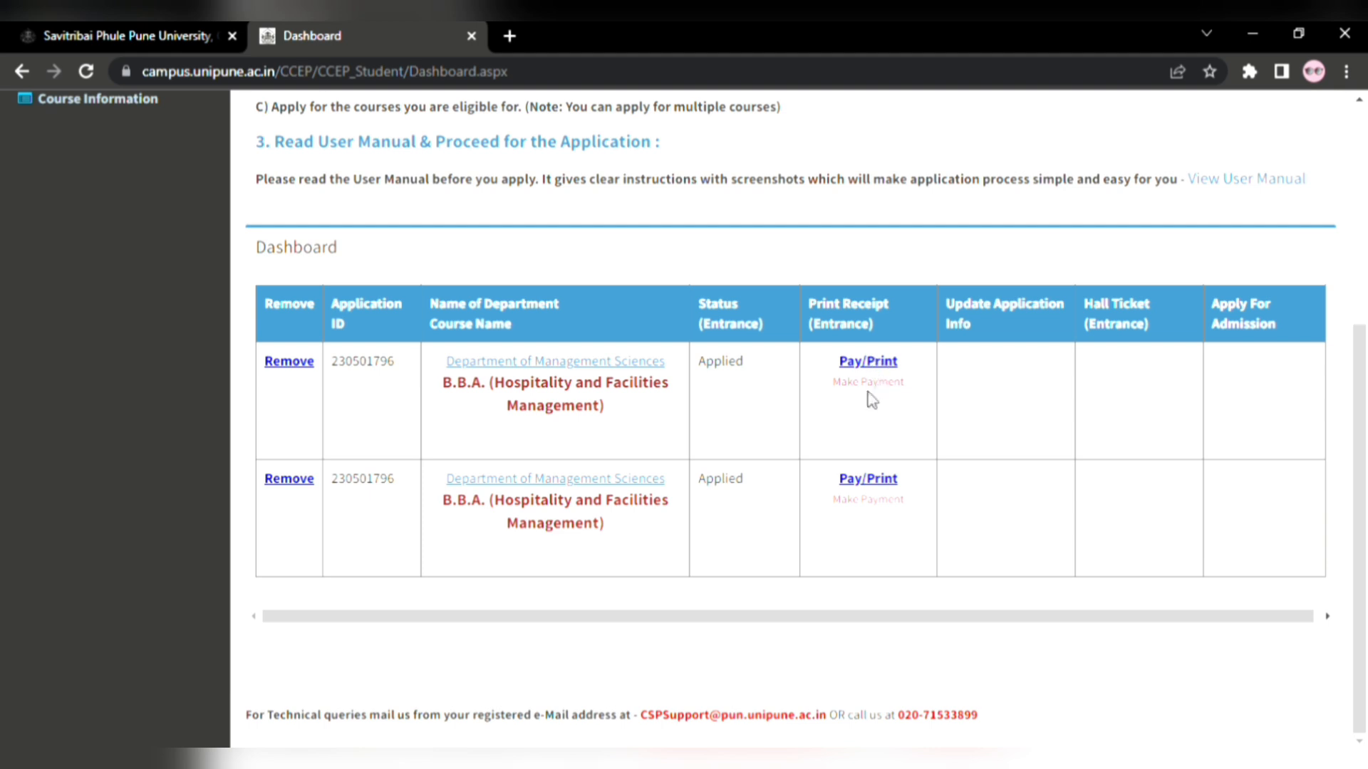
Open the ₹600.00 application-fee payment page and highlight the challan number
{"action": "left_click", "coordinate": [872, 363]}
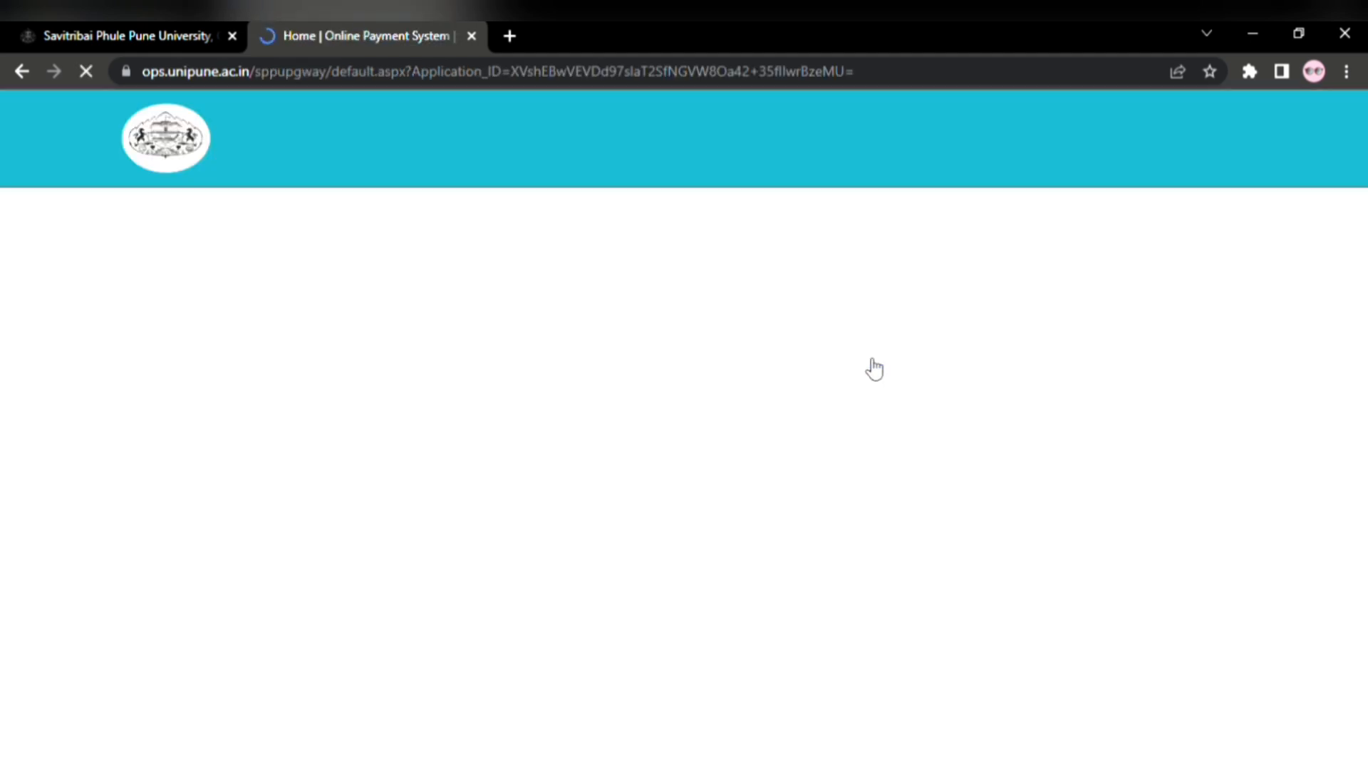
{"action": "left_click_drag", "start_coordinate": [607, 308], "coordinate": [680, 306]}
{"action": "left_click", "coordinate": [879, 306]}
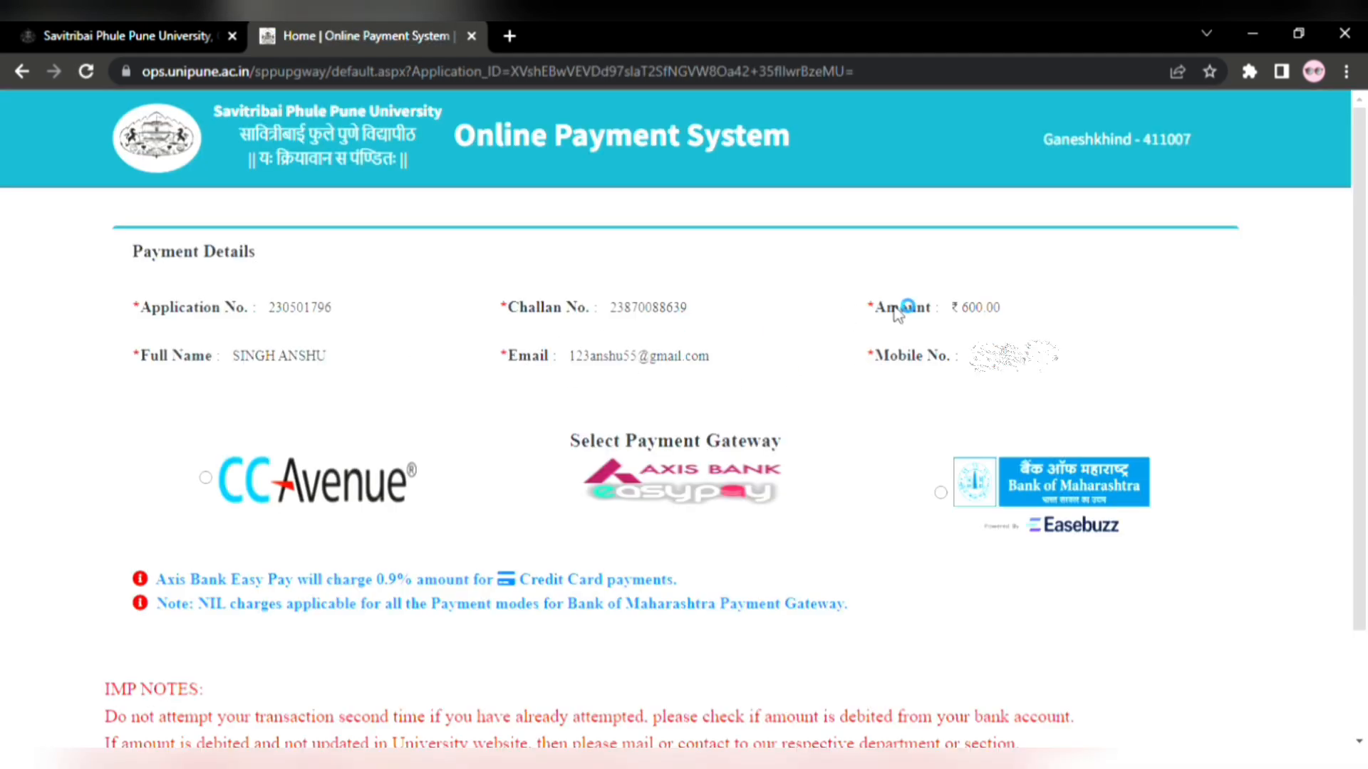
Highlight the applicant's name and application number on the payment page
{"action": "left_click_drag", "start_coordinate": [268, 313], "coordinate": [371, 317]}
{"action": "left_click", "coordinate": [372, 317]}
{"action": "left_click_drag", "start_coordinate": [232, 365], "coordinate": [347, 379]}
{"action": "left_click", "coordinate": [361, 389]}
{"action": "scroll", "coordinate": [400, 485], "scroll_direction": "down", "scroll_amount": 3}
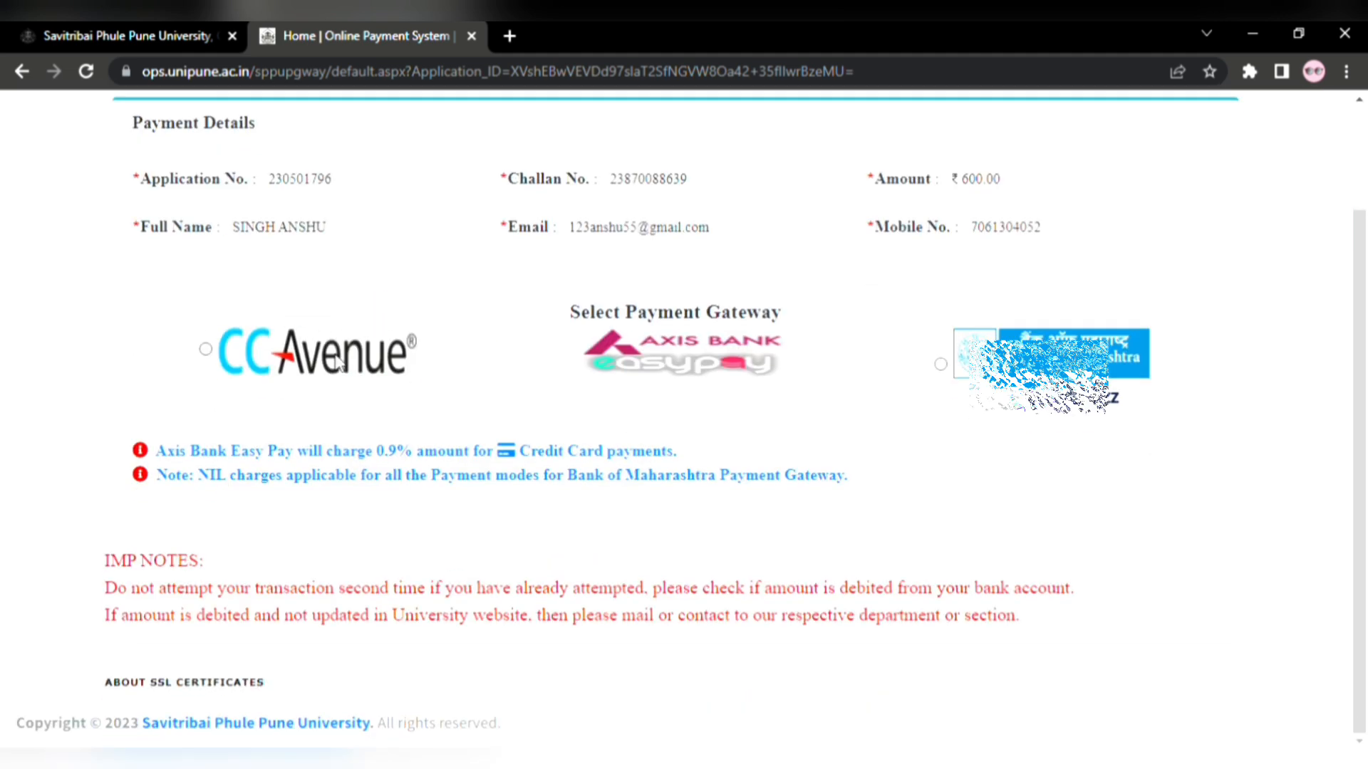